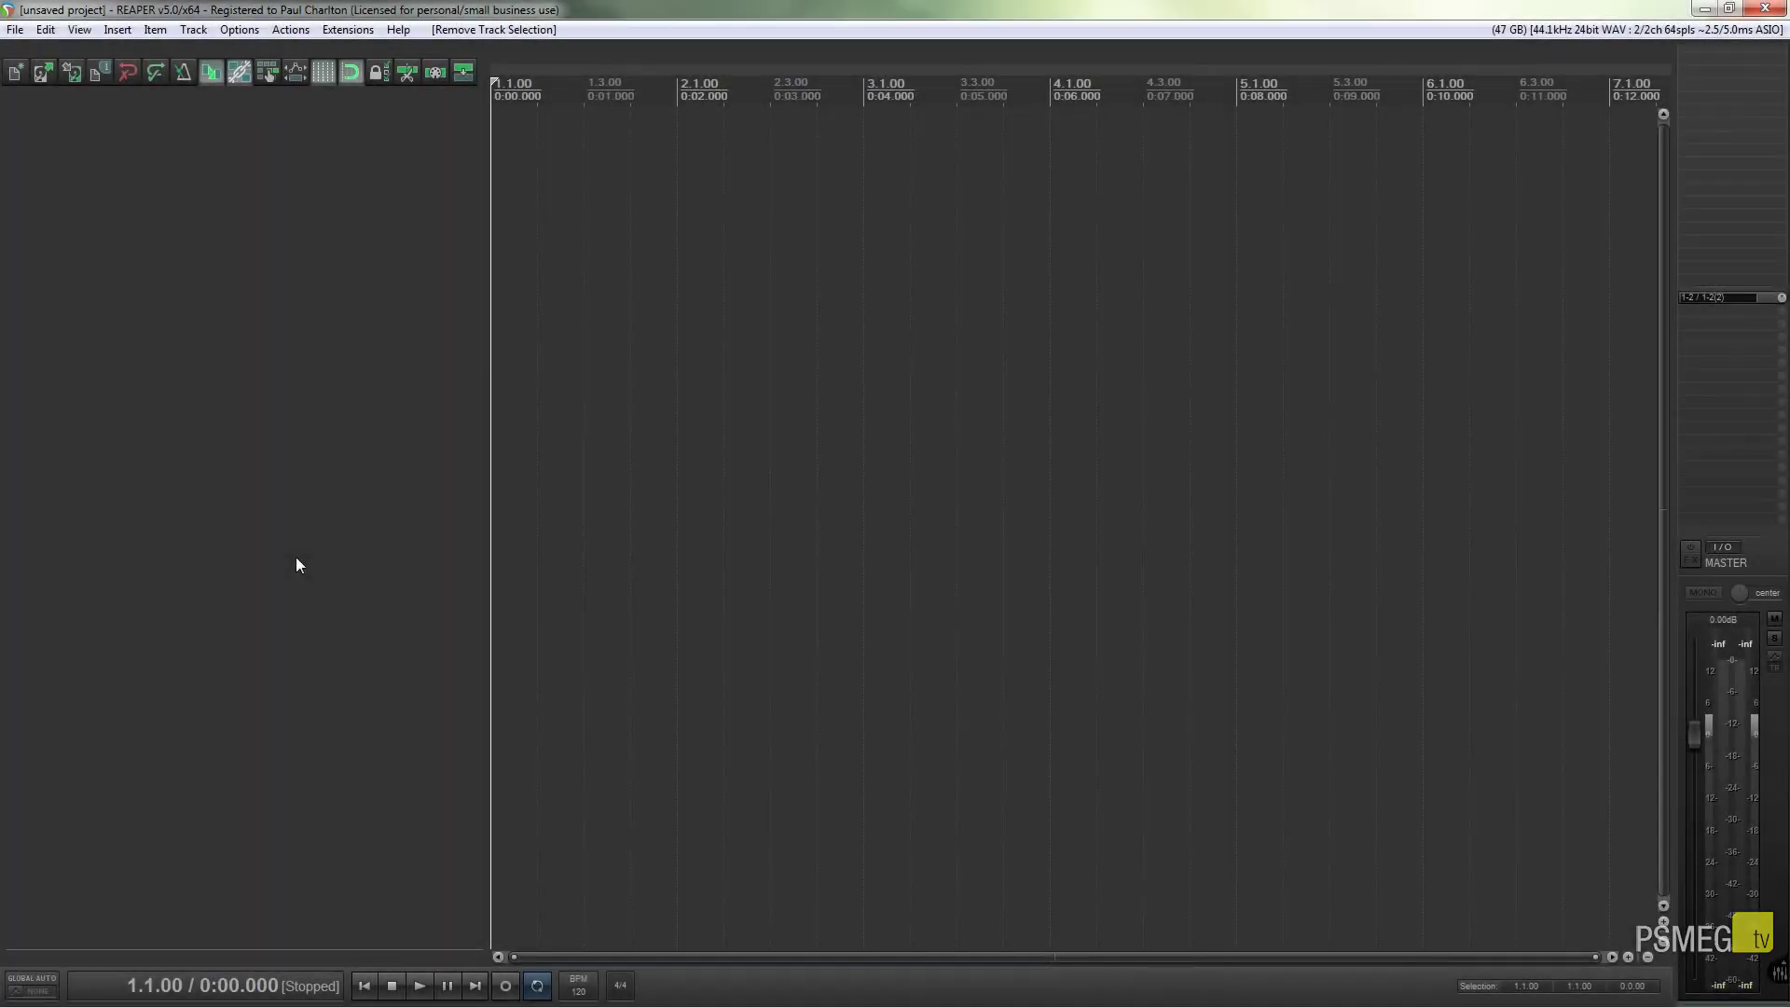
Insert EZdrummer from the Toontrack plugins as a virtual instrument on a new track
right_click(188, 179)
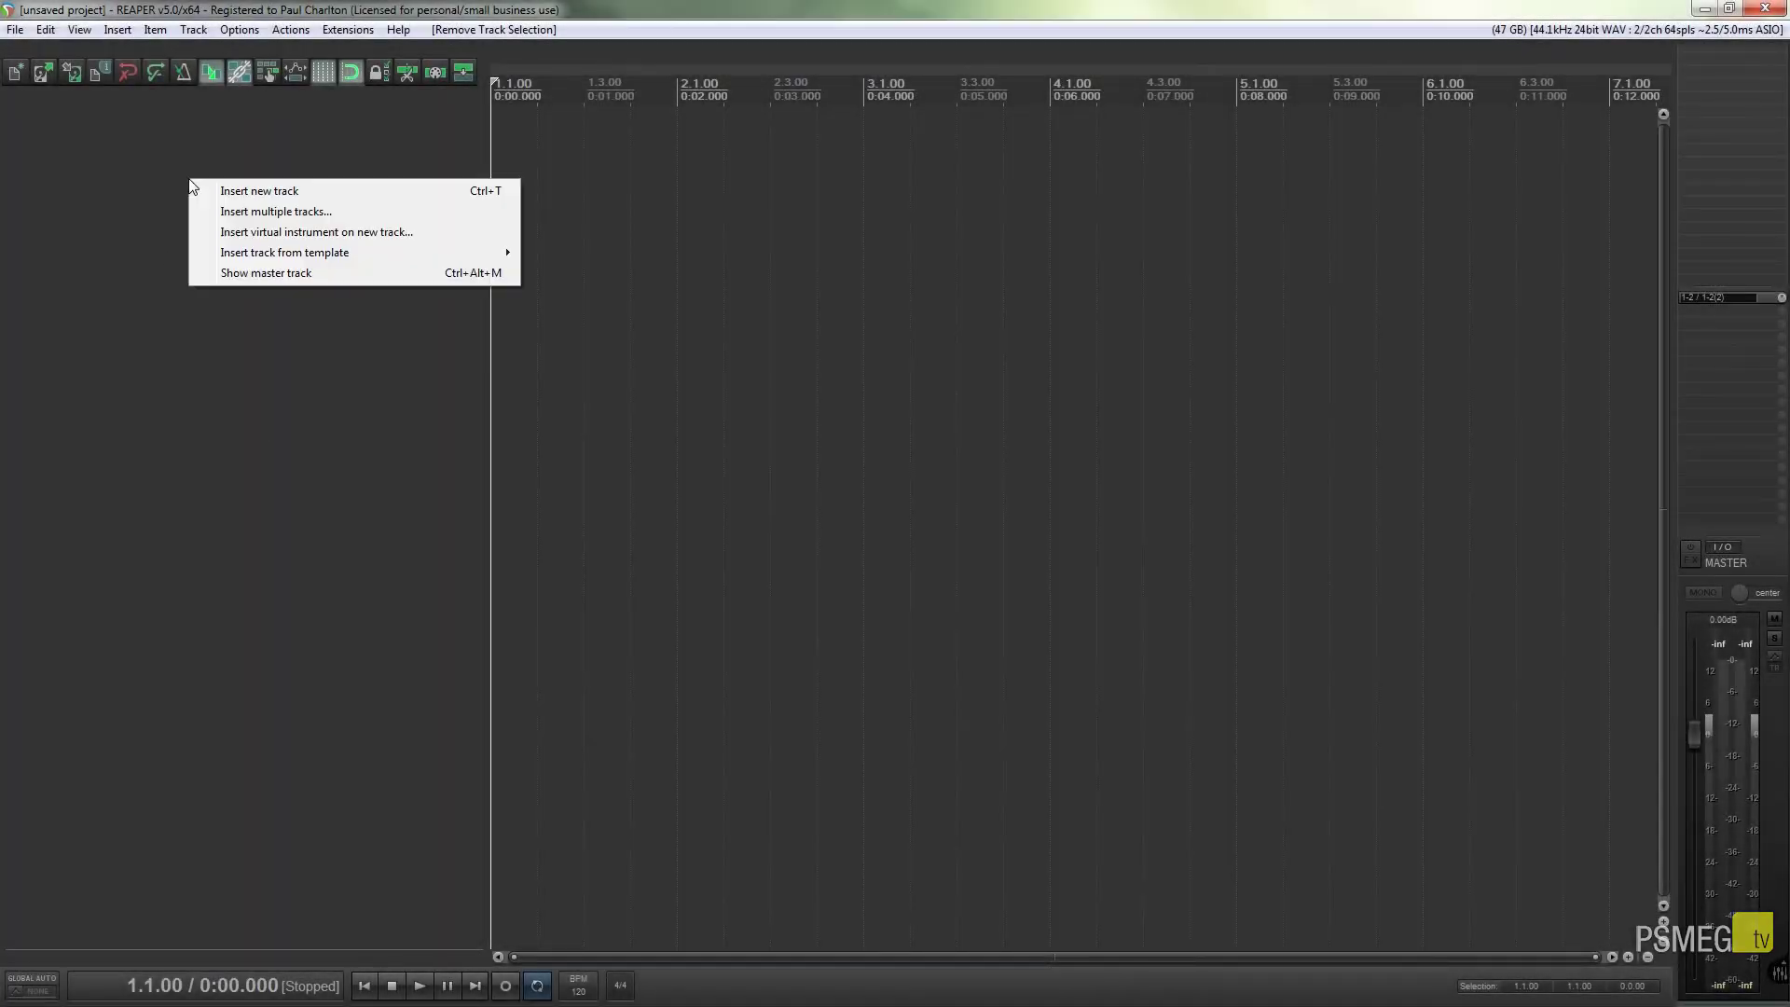
left_click(314, 232)
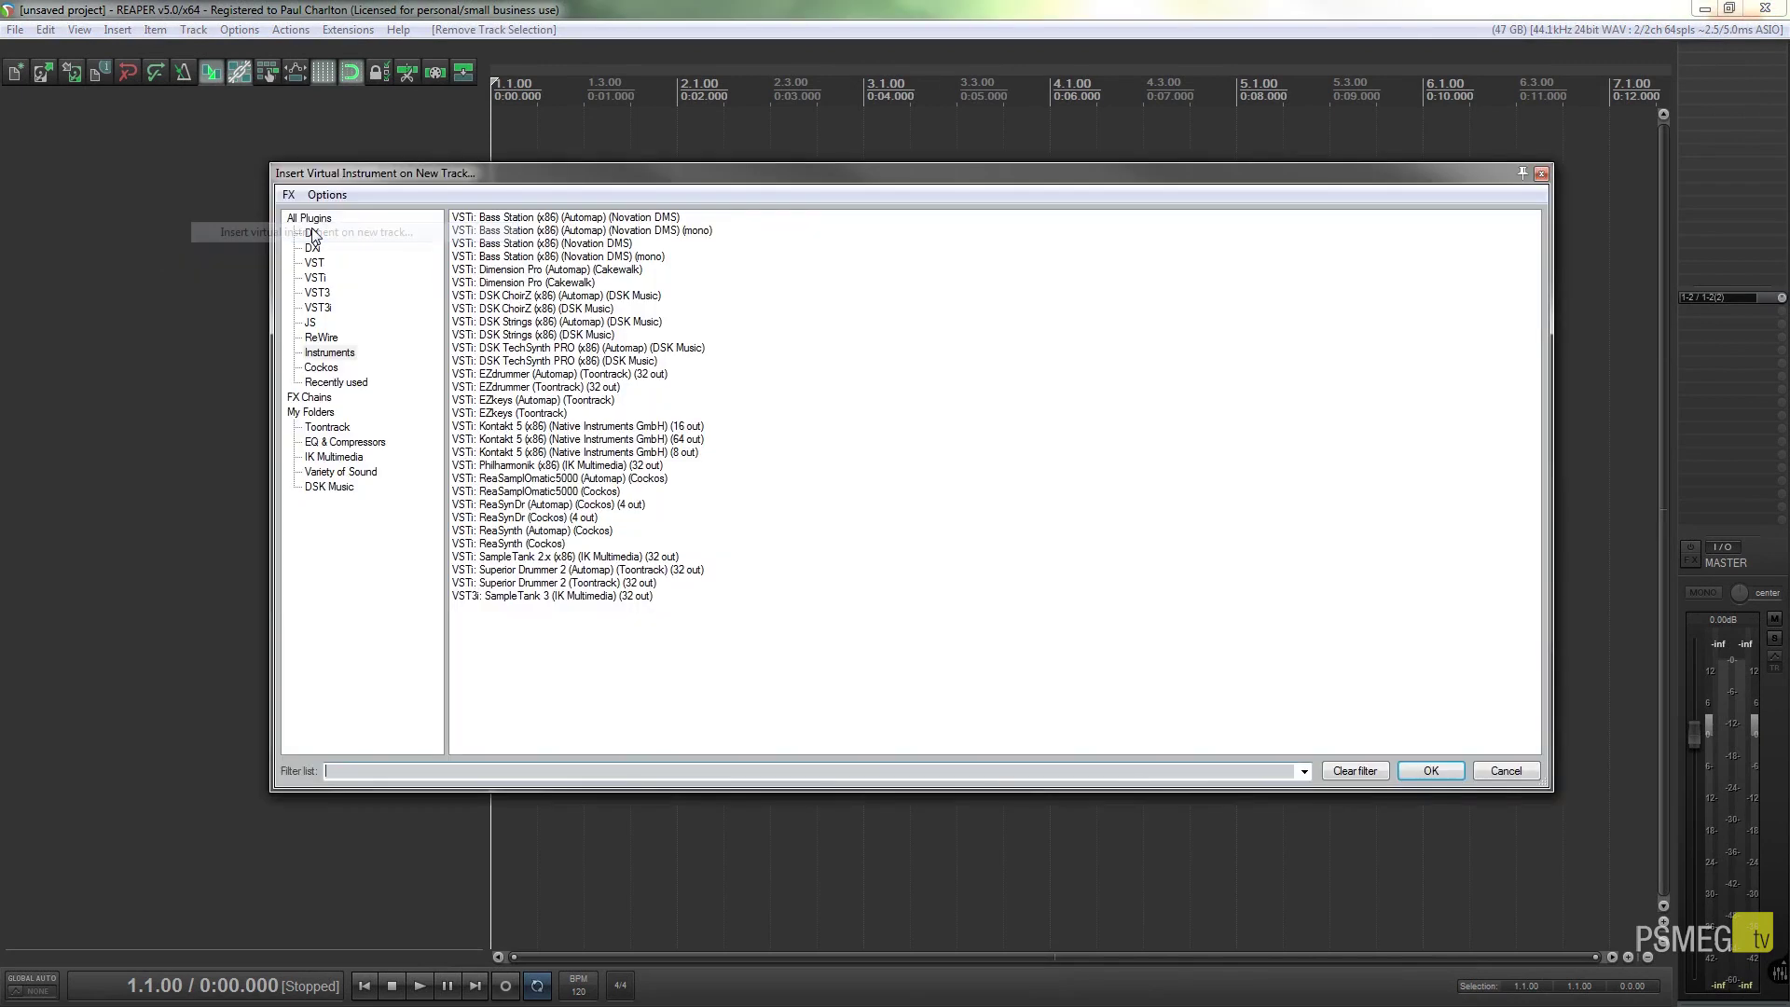
left_click(327, 428)
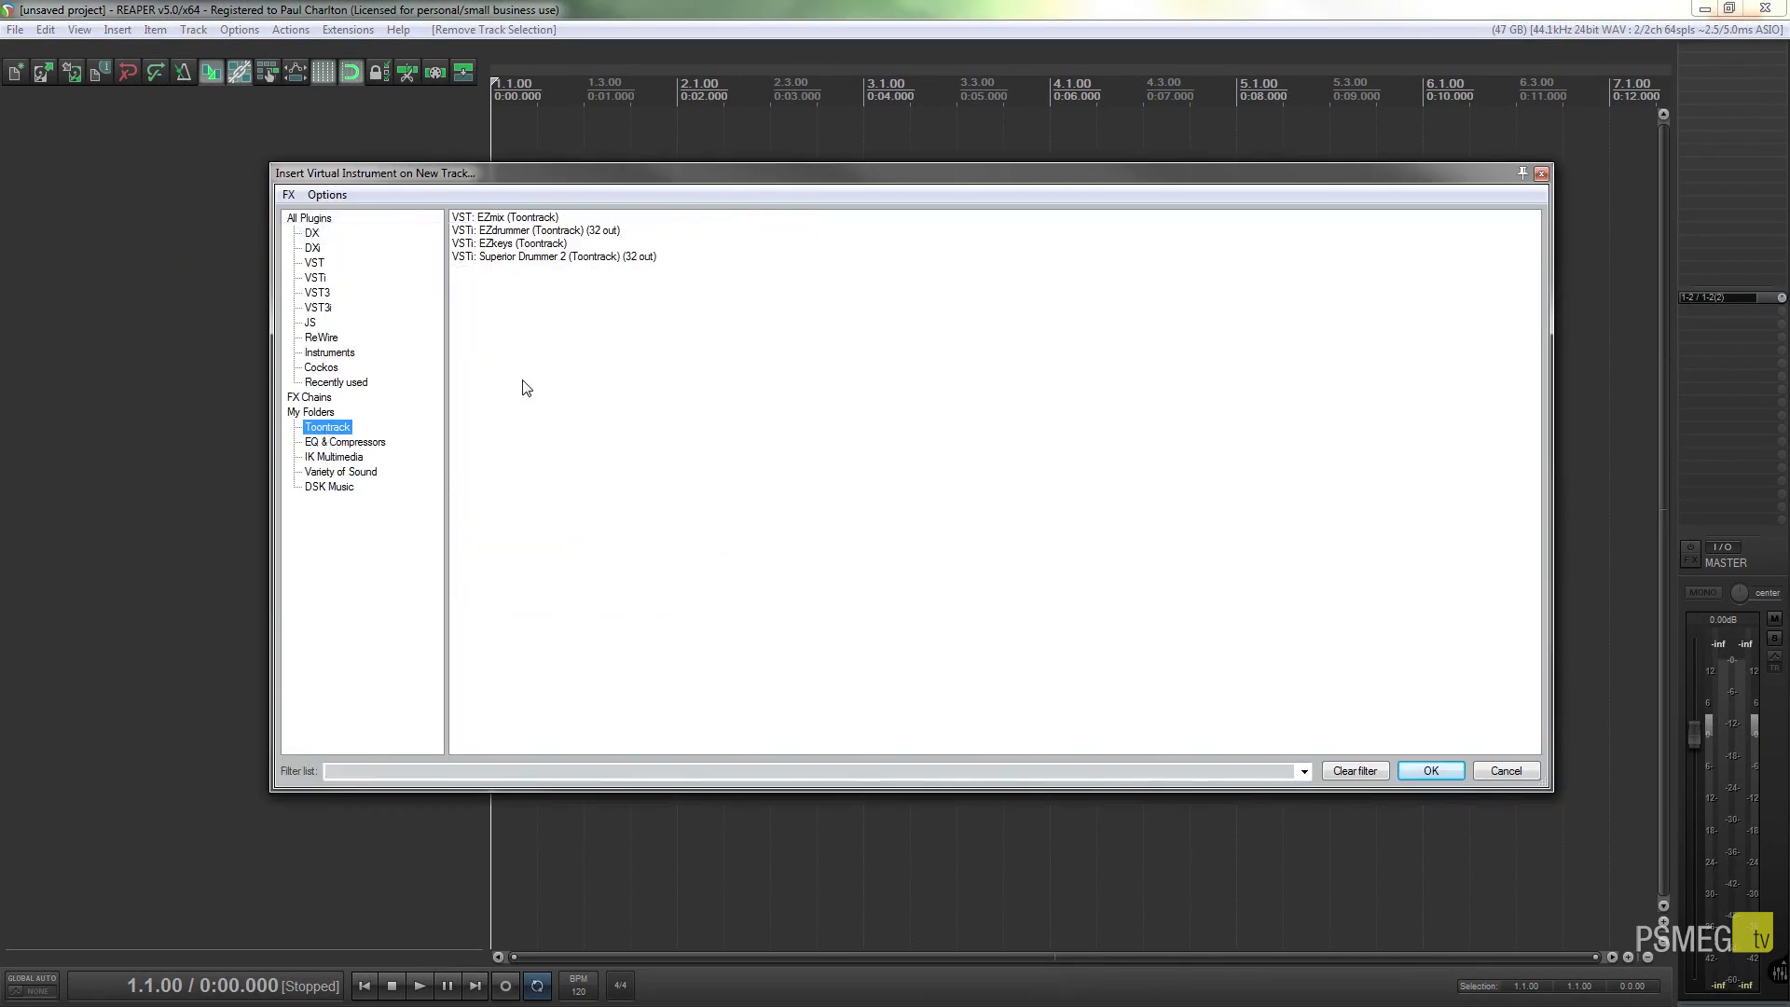
double_click(511, 231)
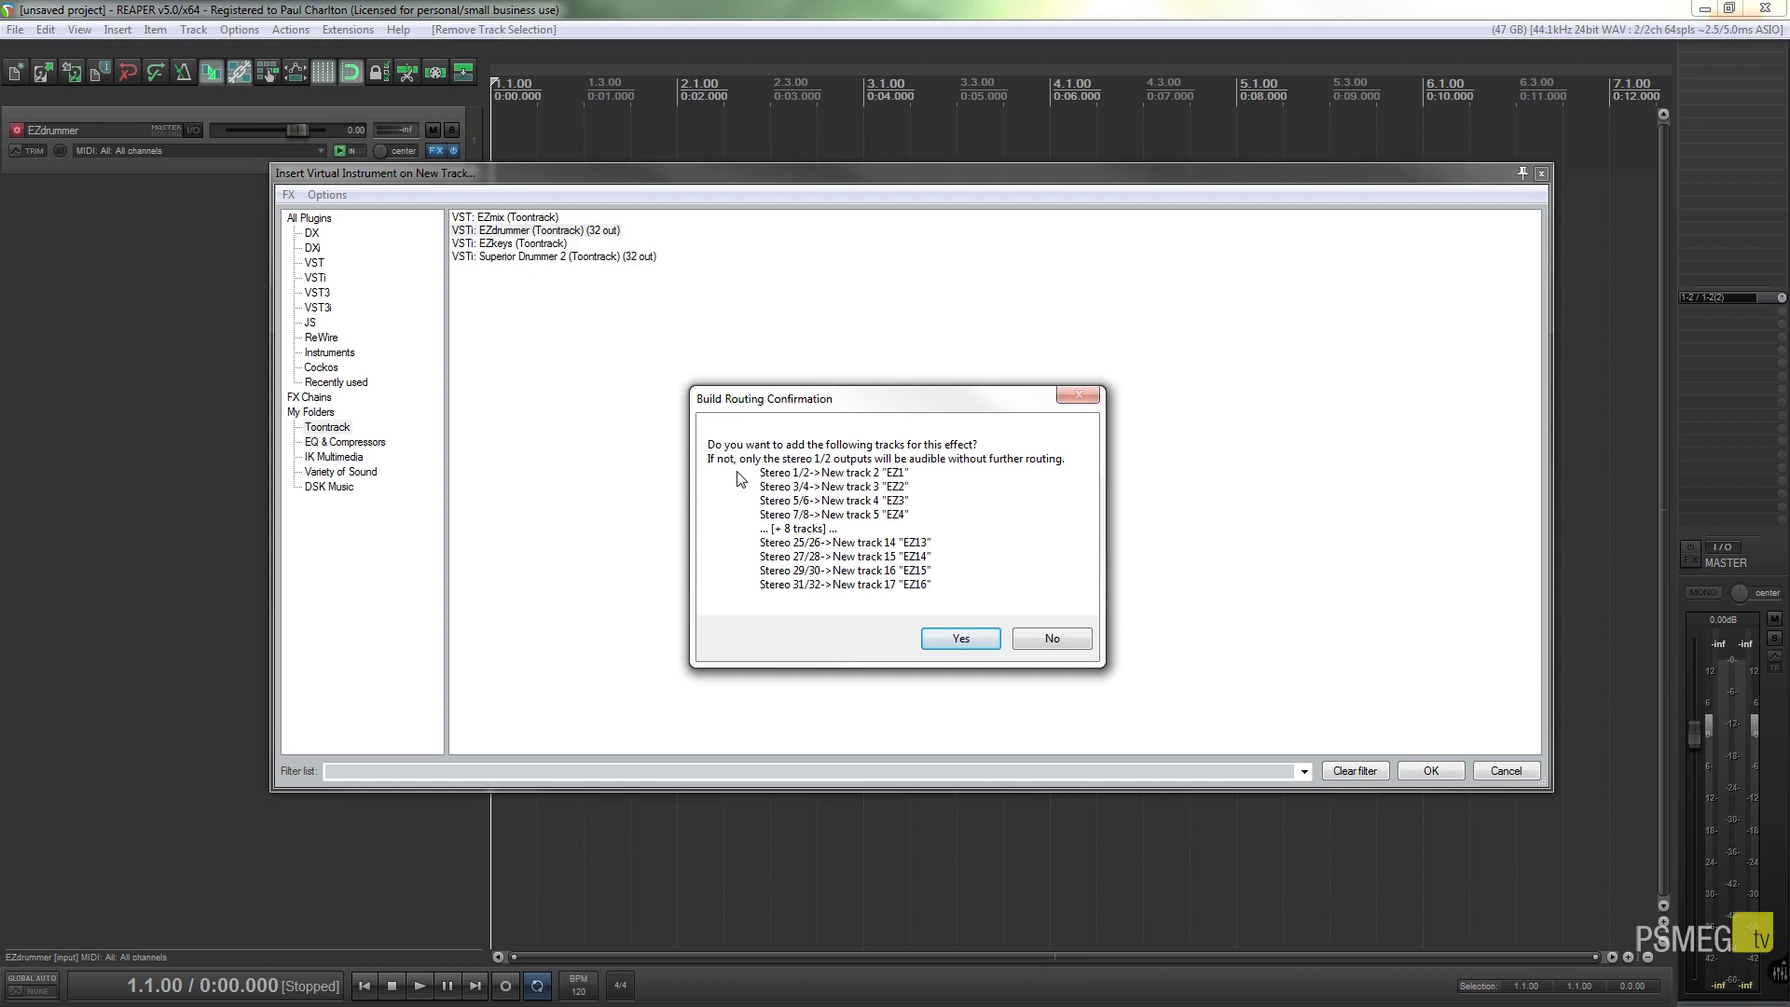
Accept creating output tracks EZ1–EZ16 and move the EZdrummer window off the track list
left_click(973, 641)
left_click(1474, 767)
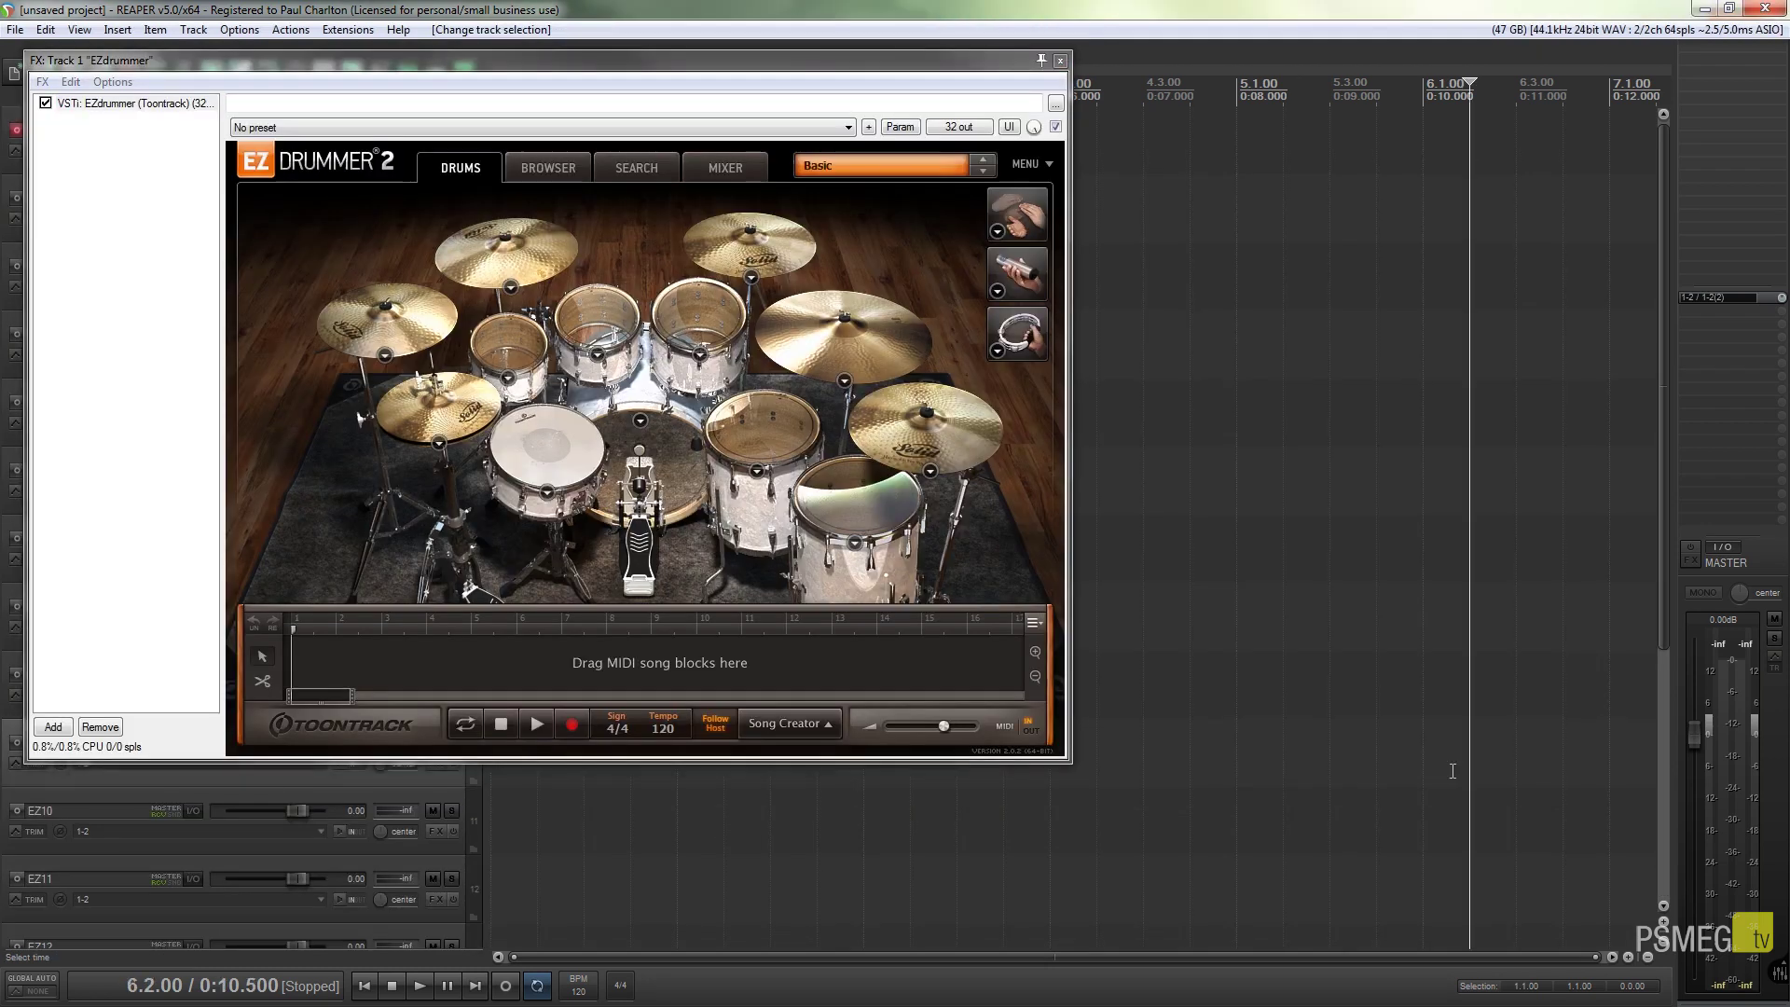
left_click_drag(781, 65, 1294, 92)
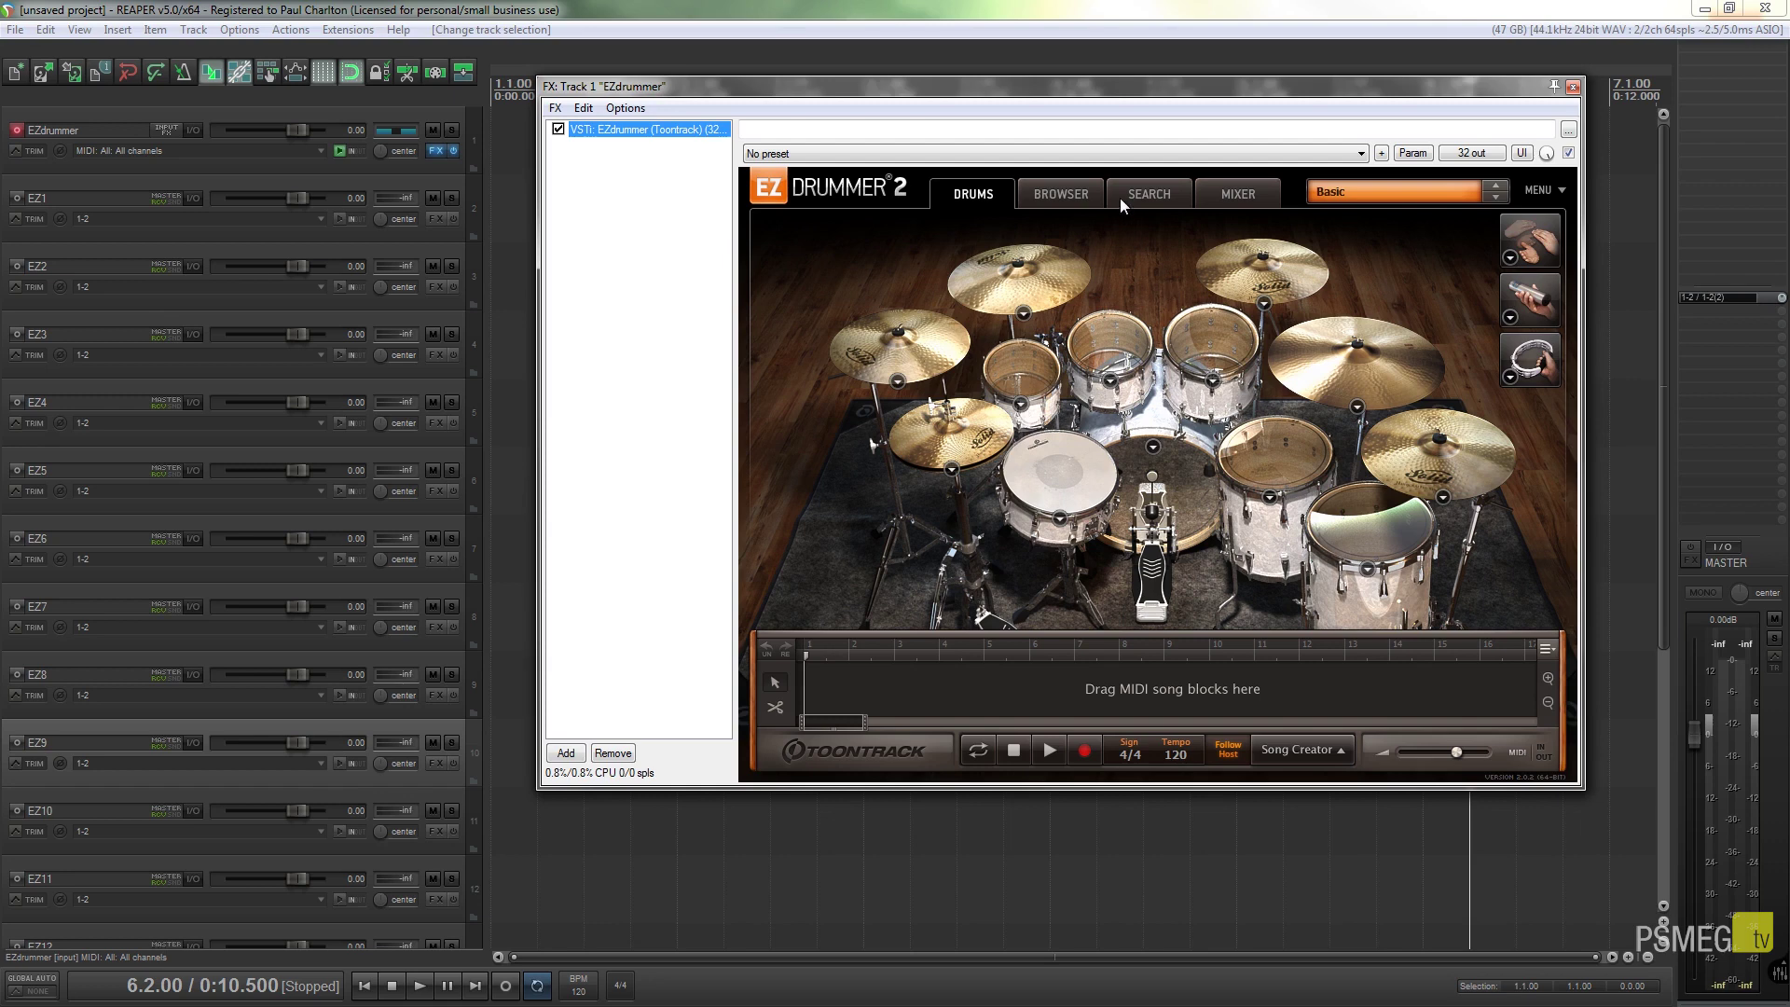
In EZdrummer's mixer, set channel outputs to Multichannel so each channel has its own output
left_click(1237, 195)
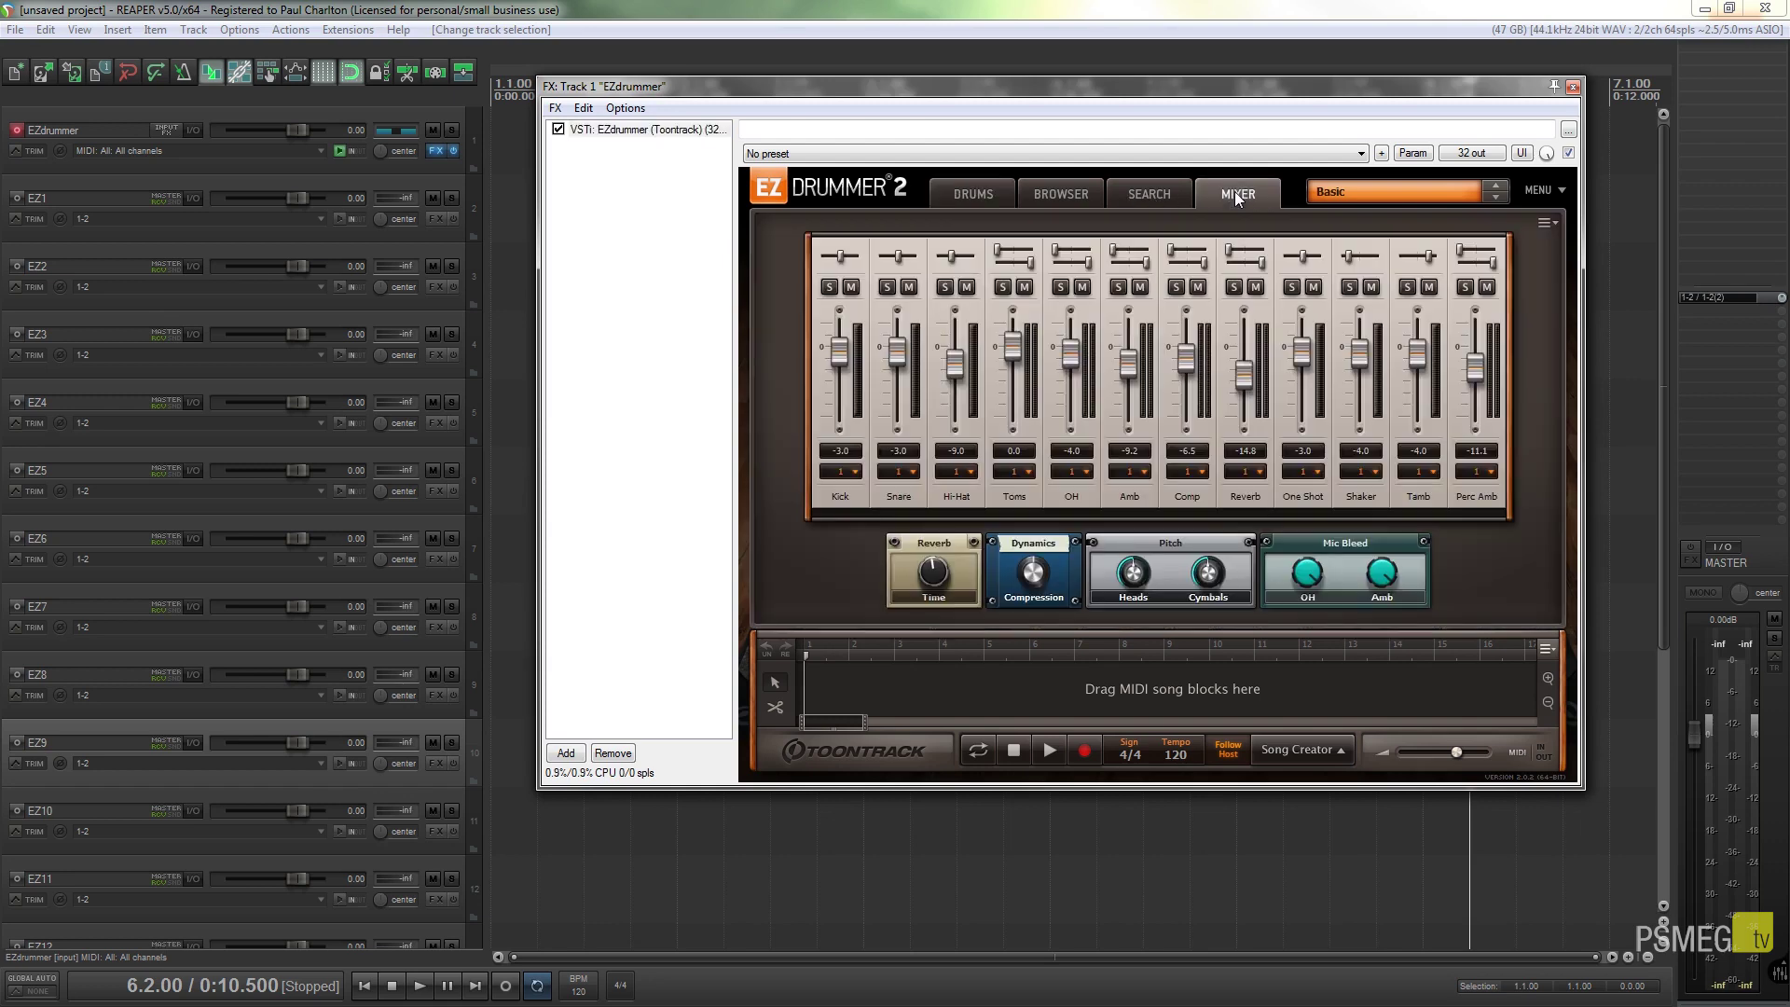
right_click(840, 497)
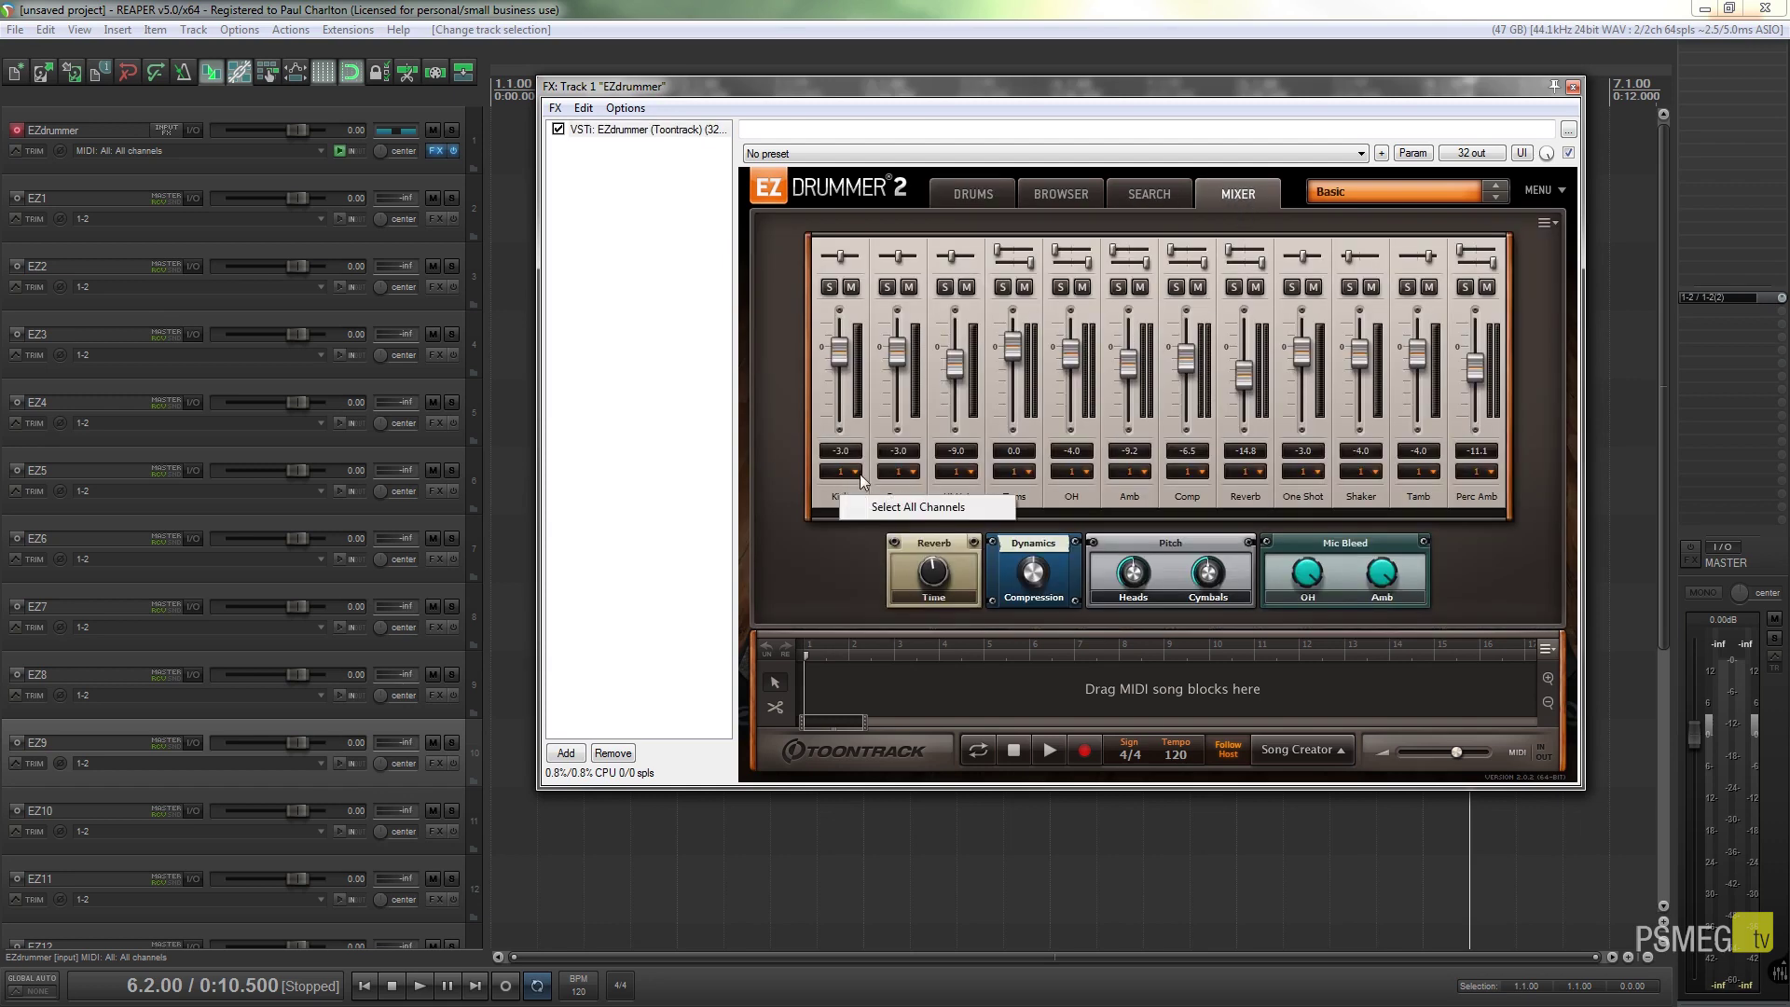
left_click(859, 475)
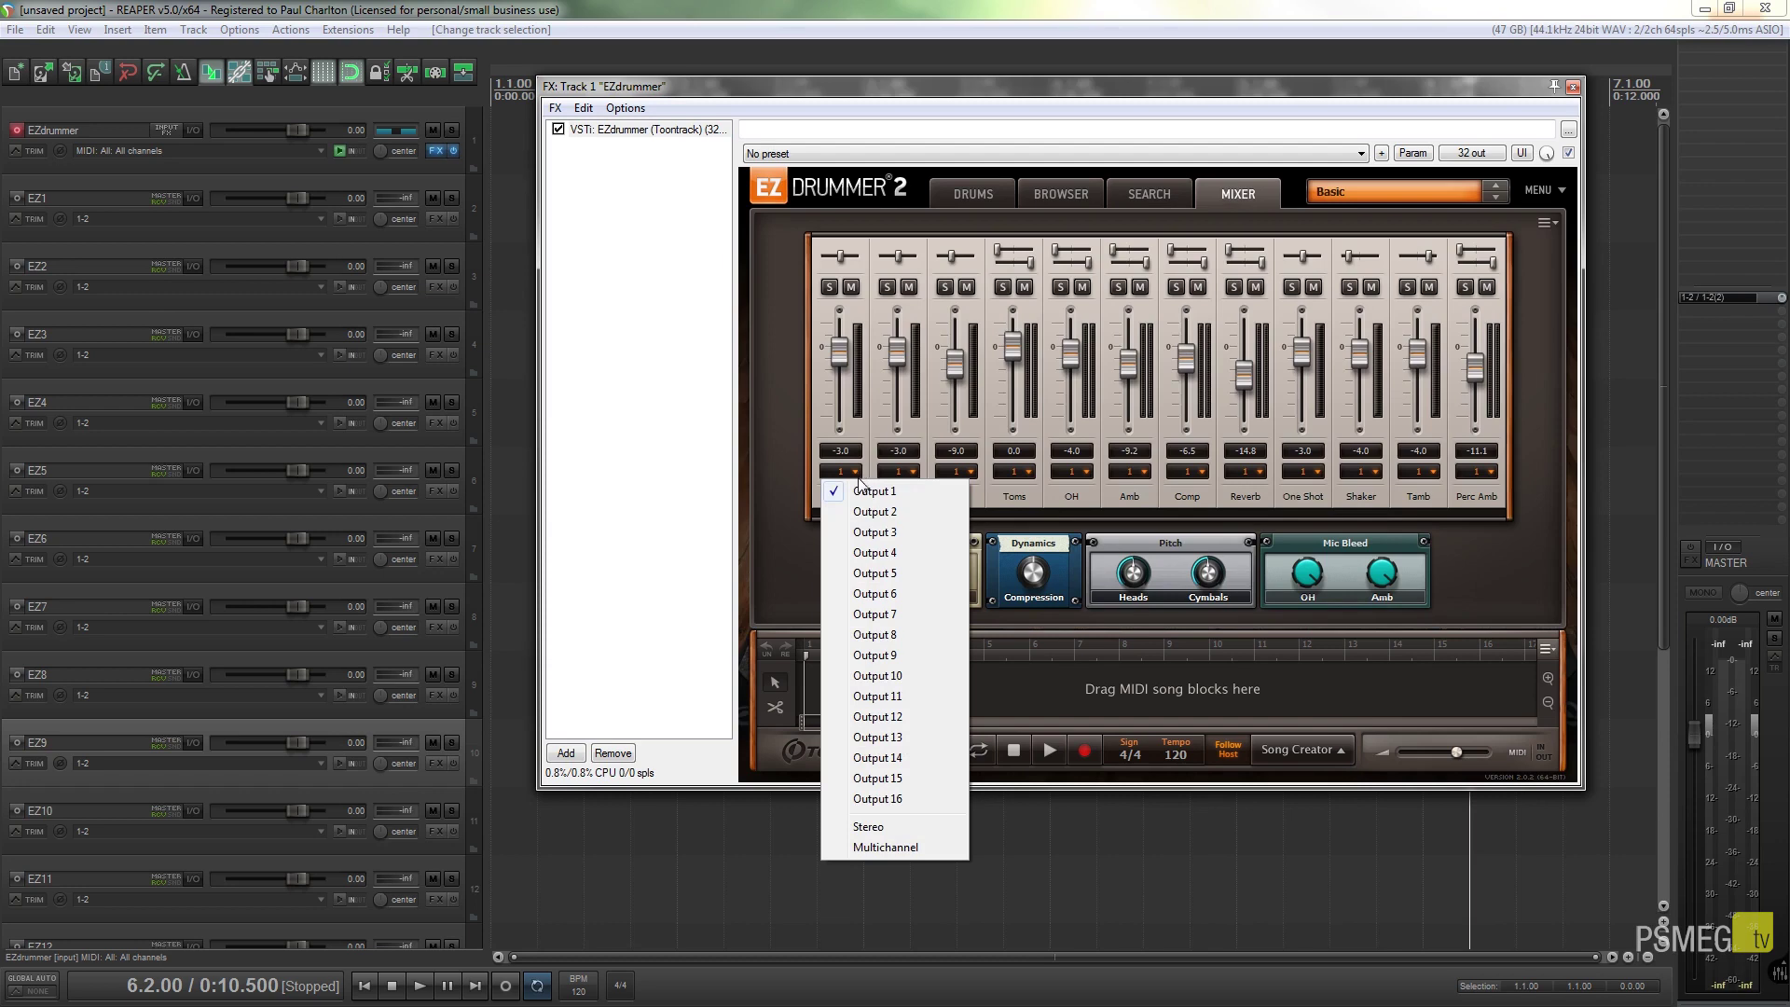
left_click(1026, 471)
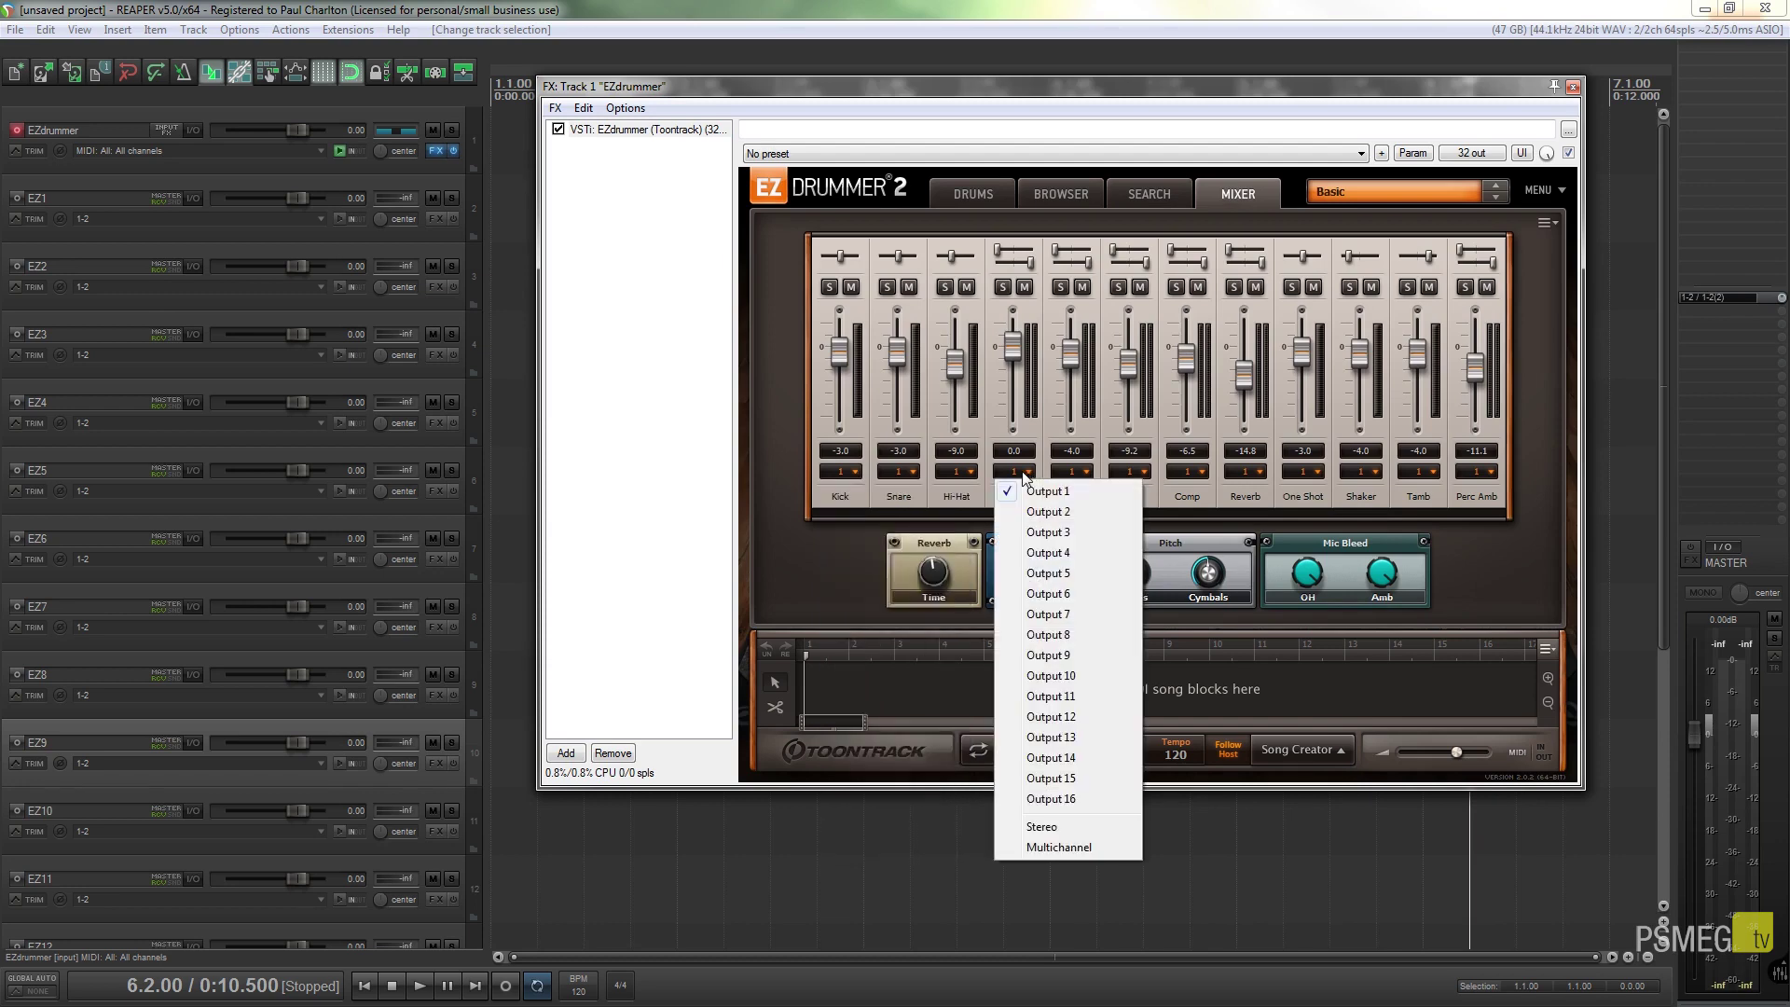
left_click(856, 473)
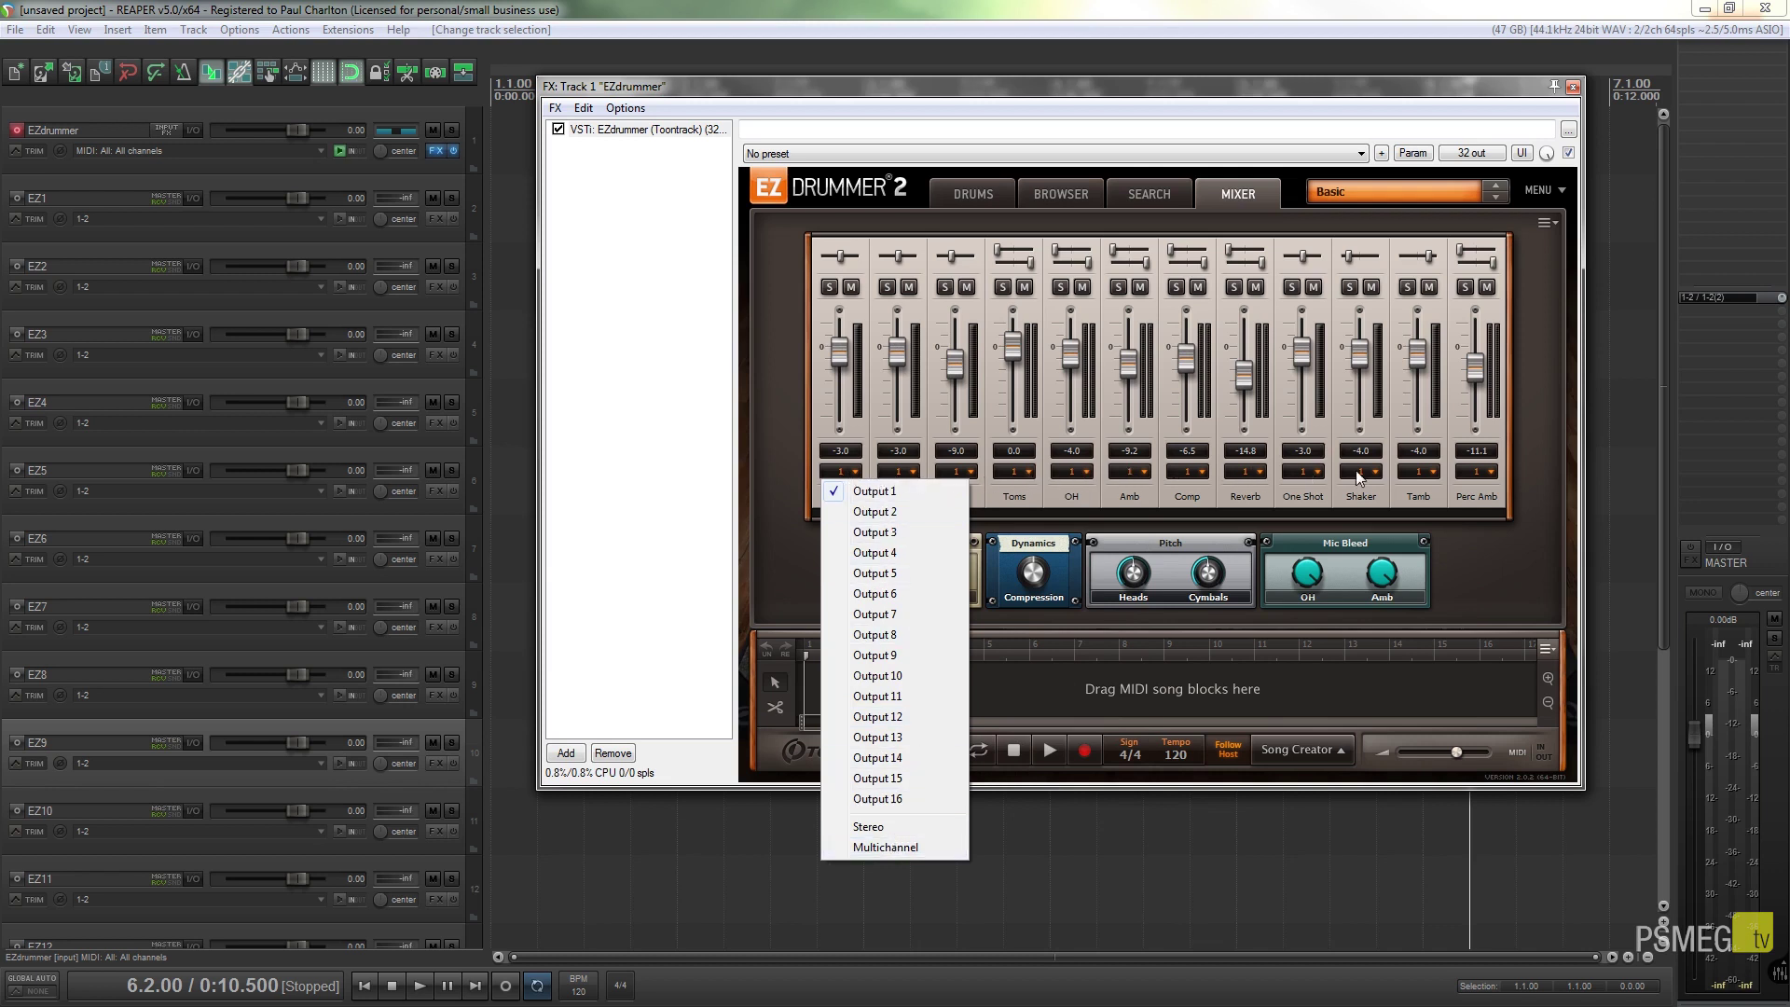
left_click(883, 847)
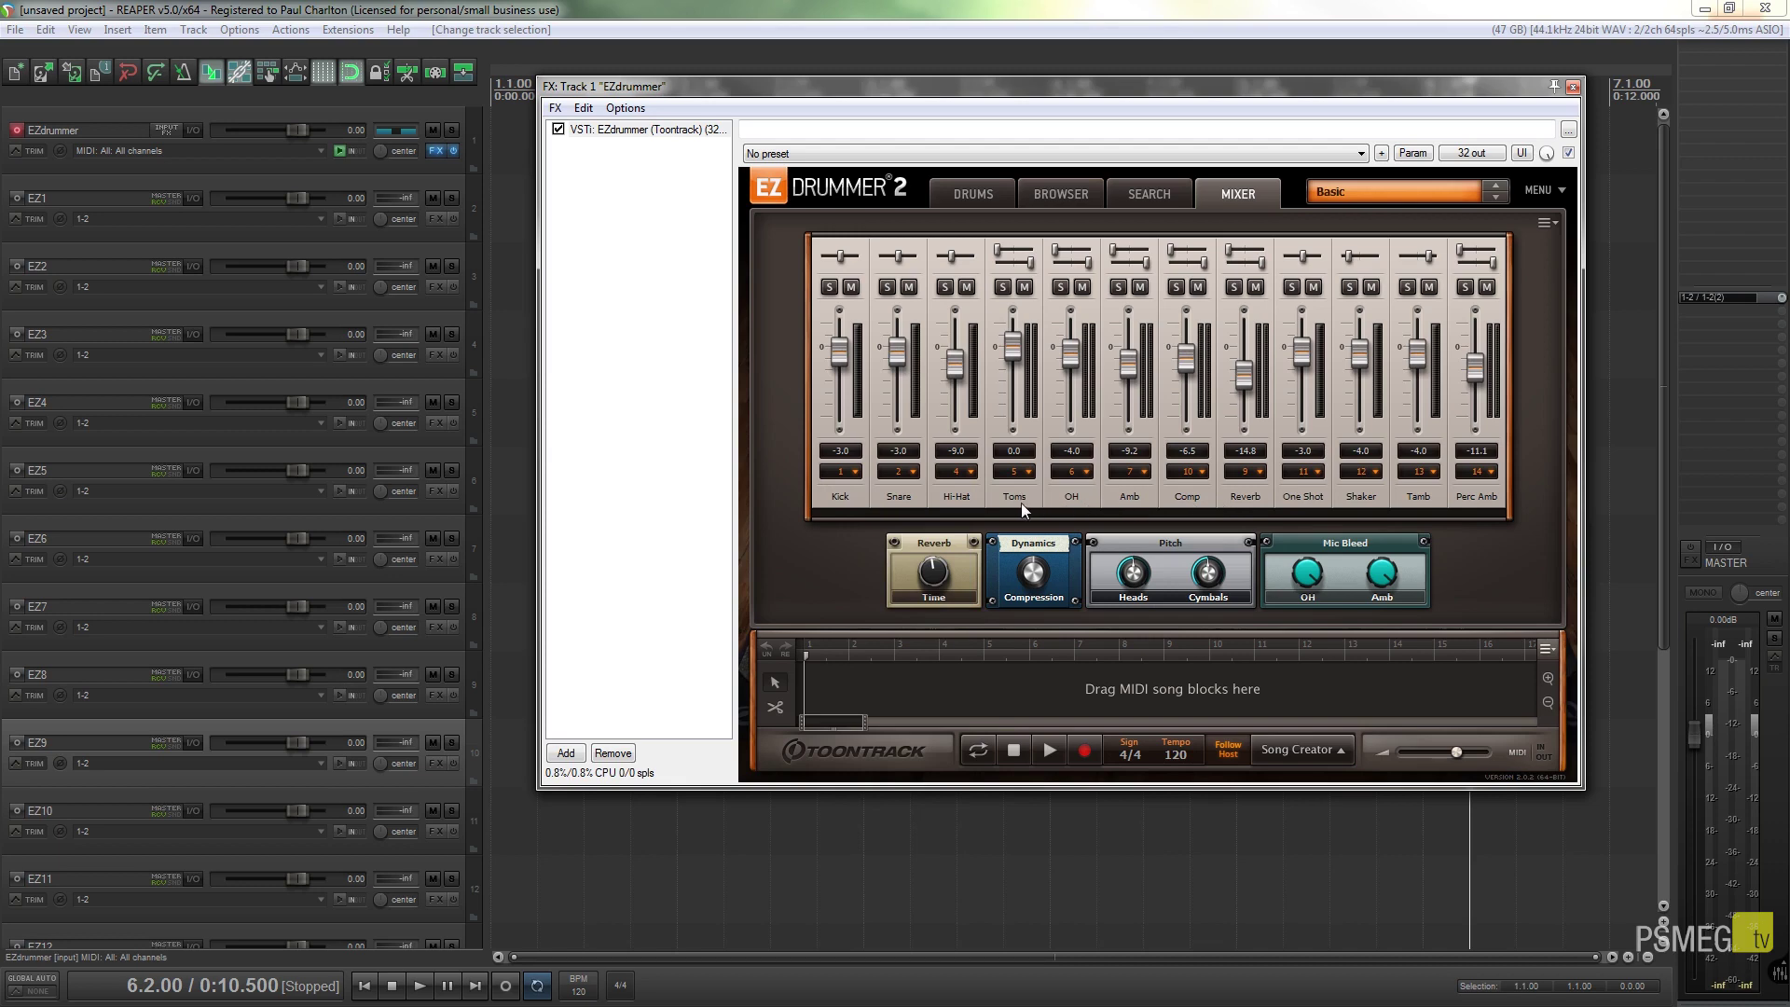
Load the Metal Machine Big Room preset in EZdrummer's mixer
left_click(1463, 192)
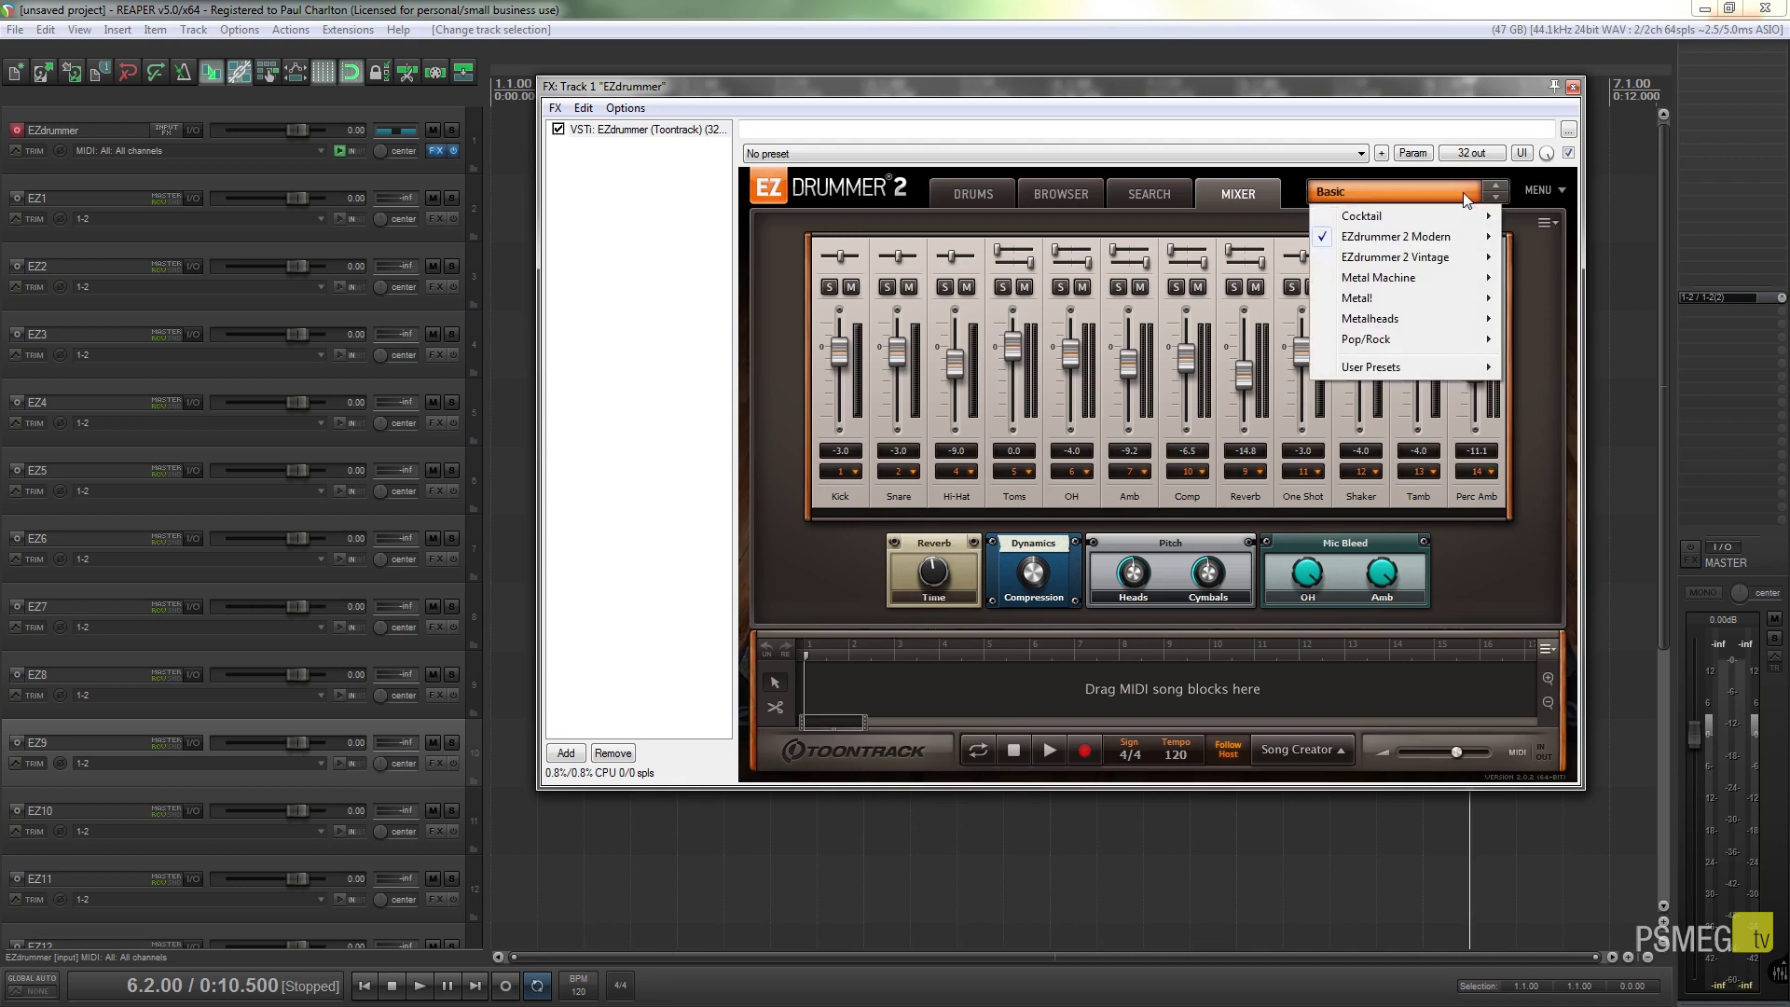
mouse_move(1448, 281)
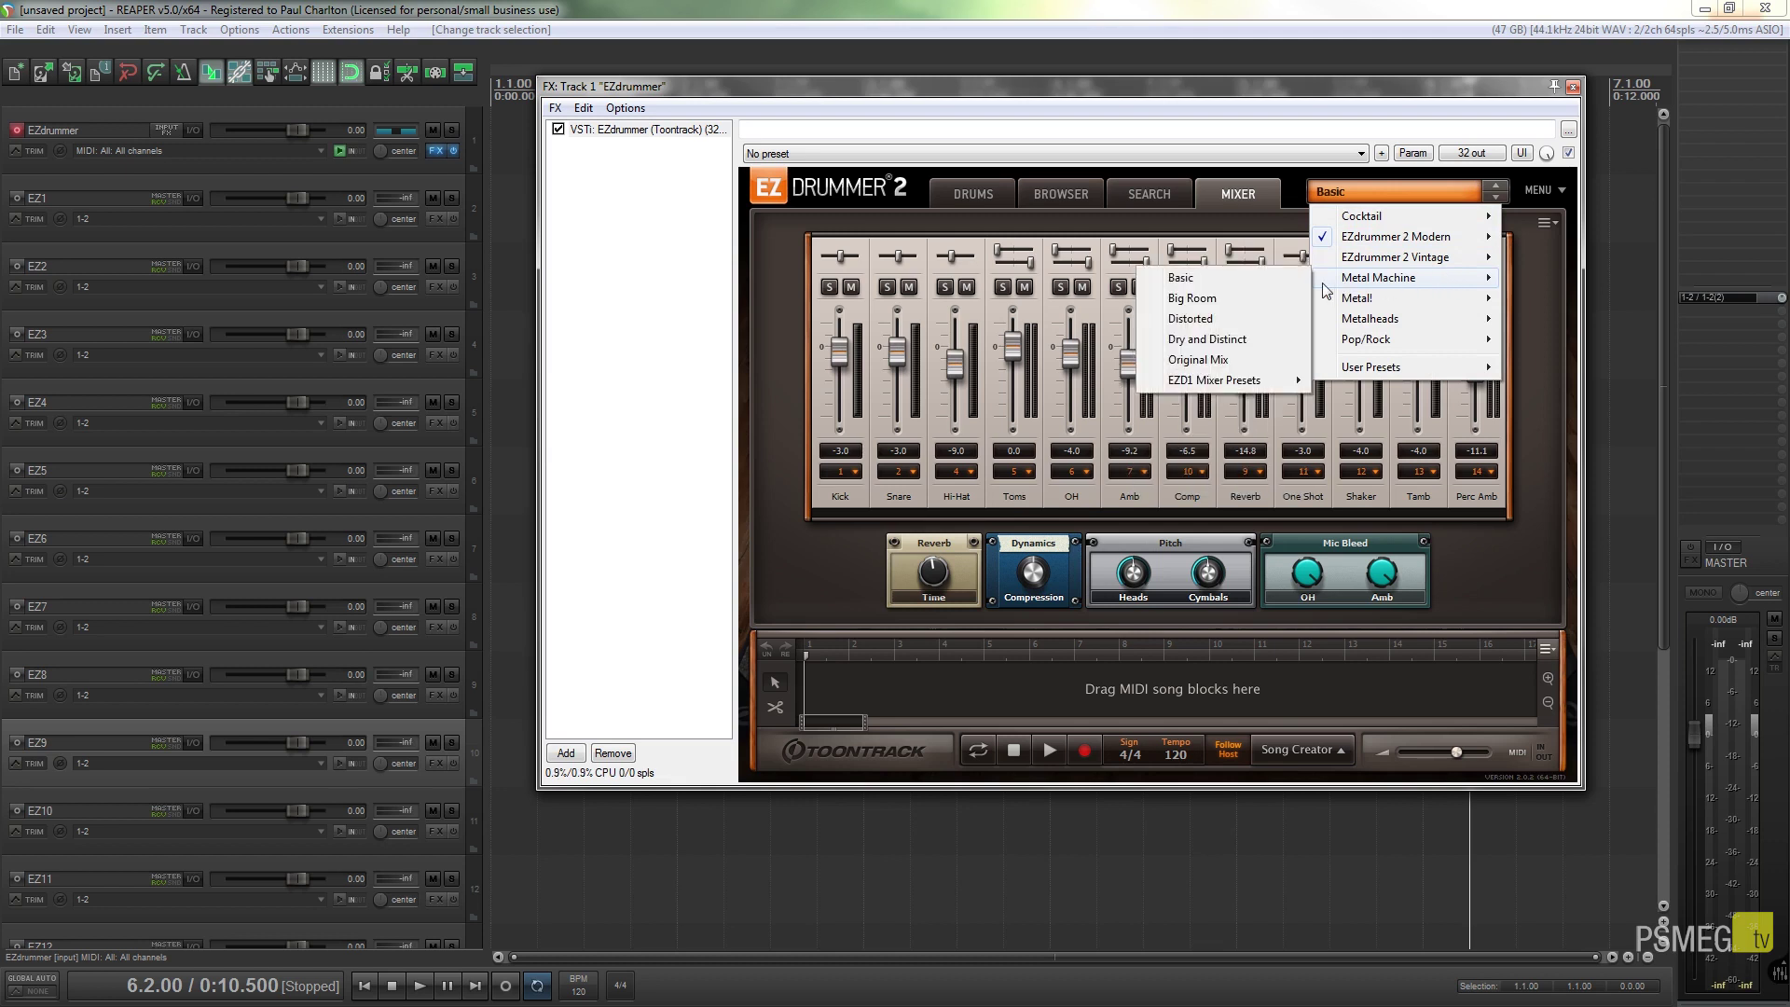
left_click(1233, 301)
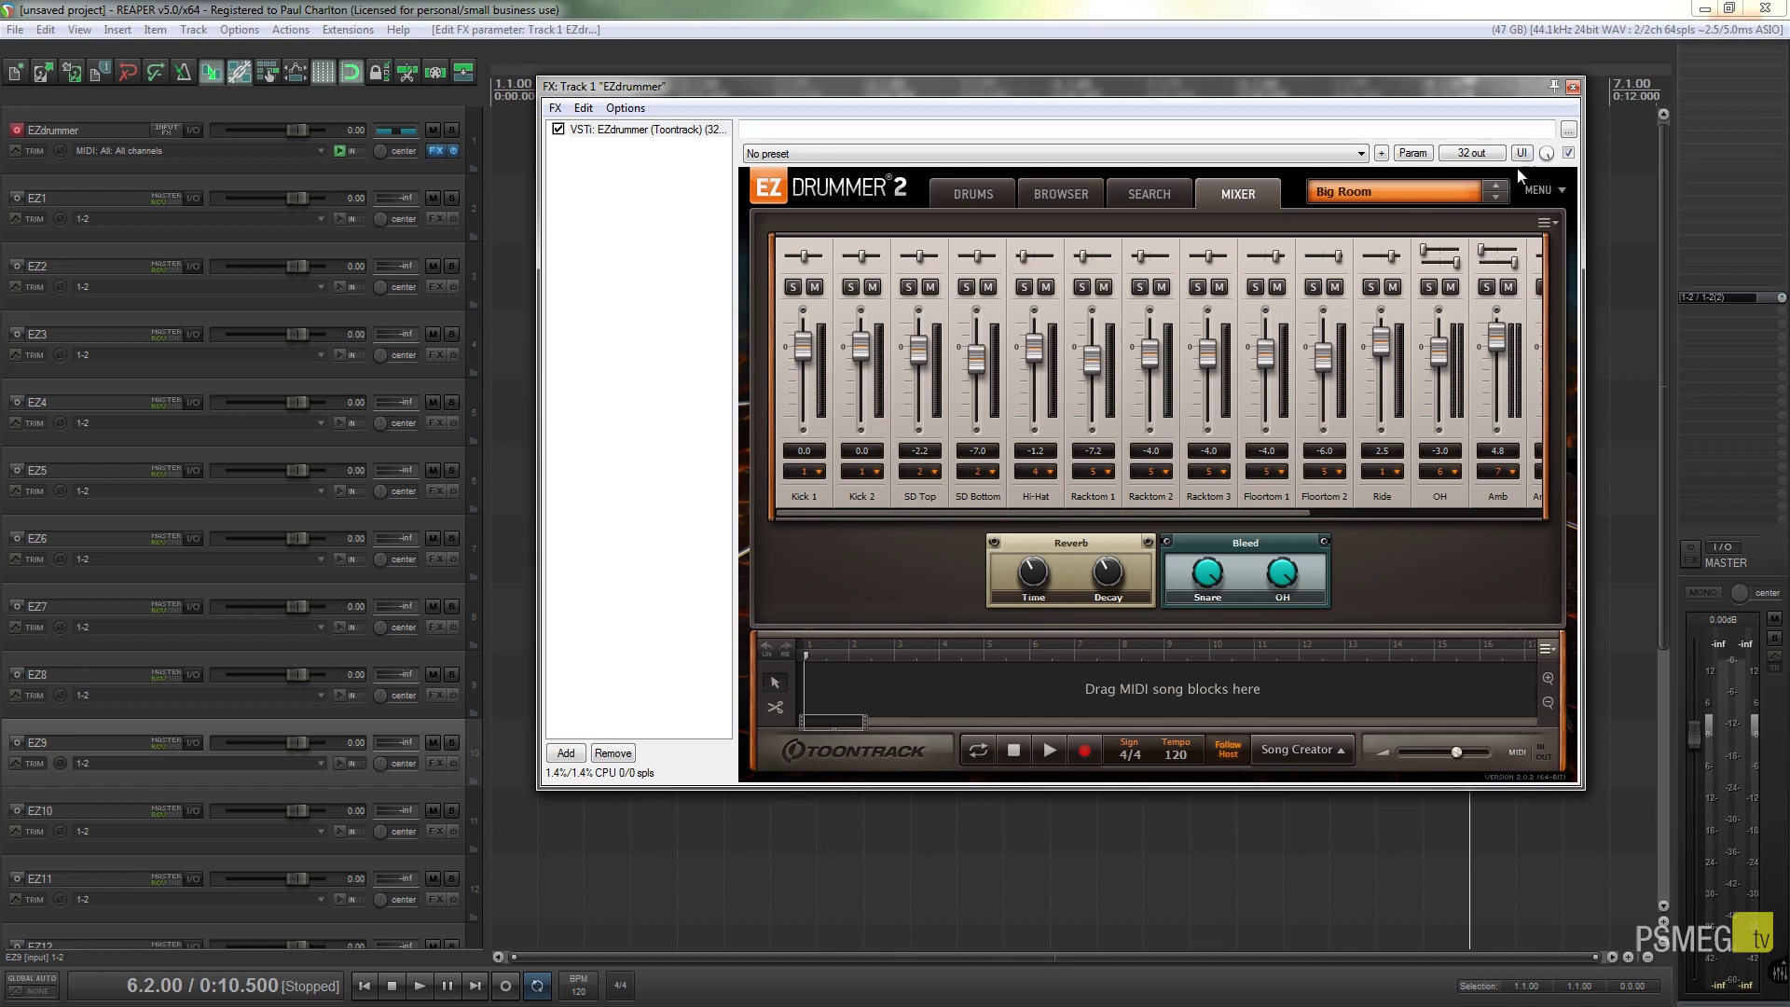
Close EZdrummer, enlarge its track, and play the drum pattern to check the output meters
left_click(1573, 87)
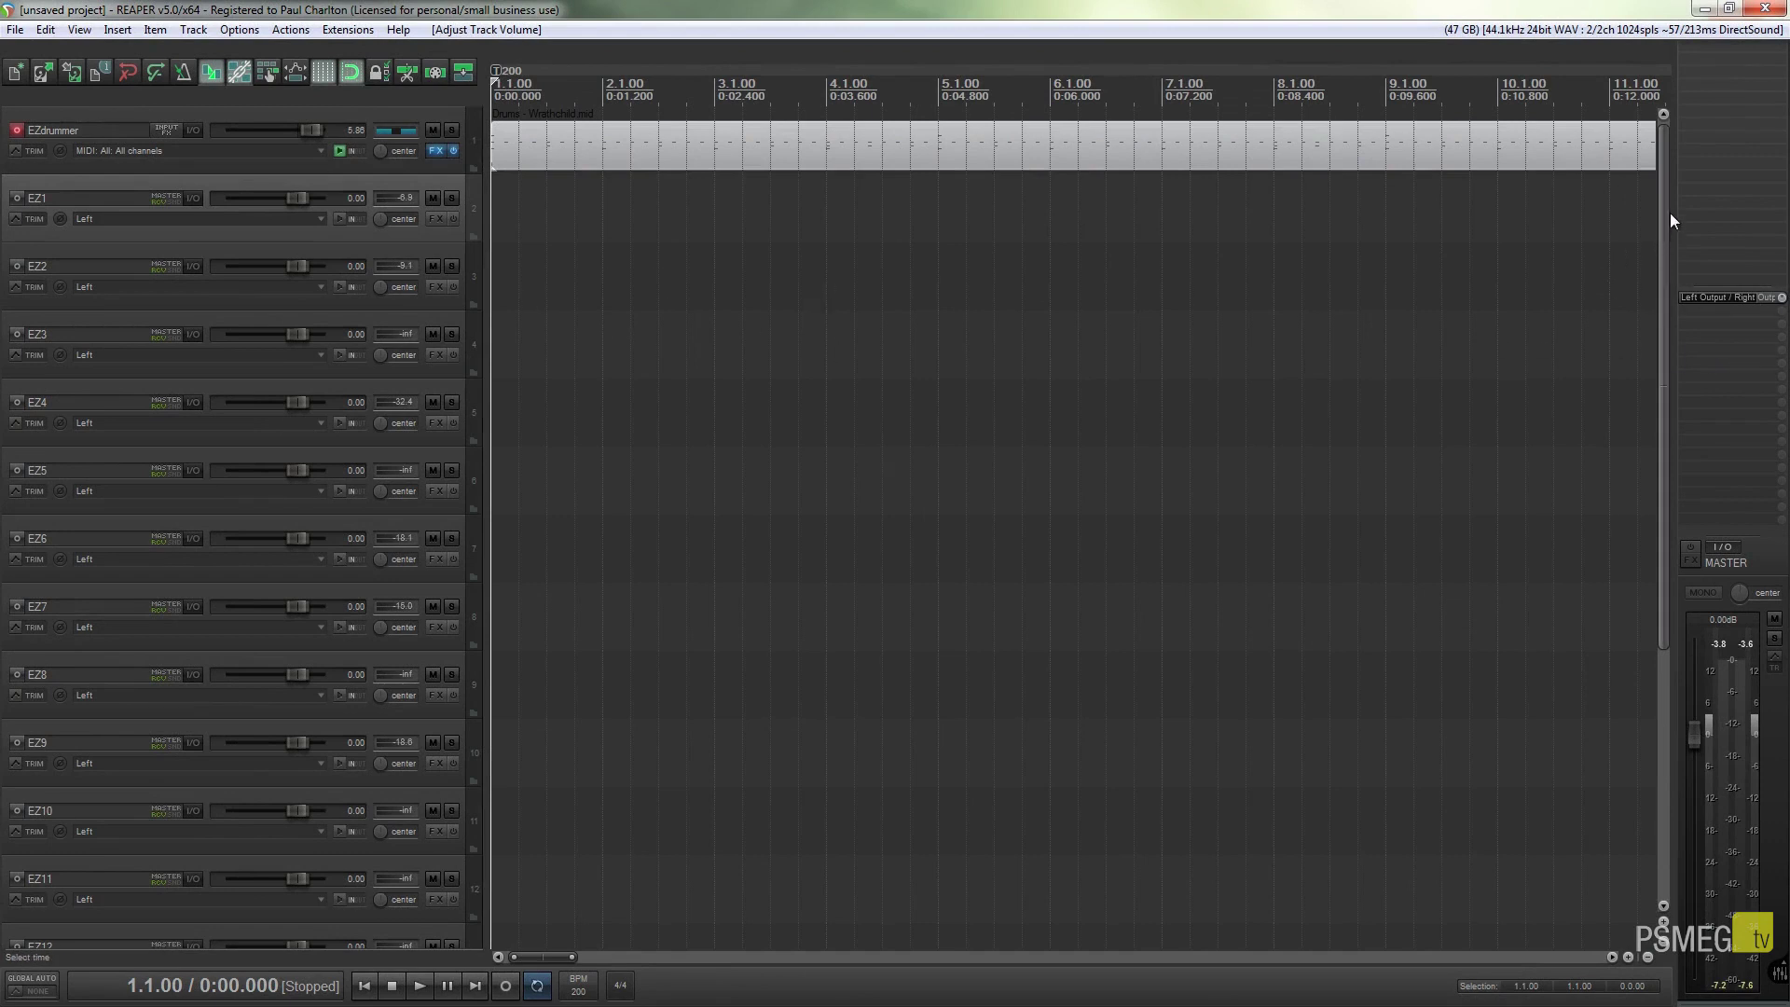
left_click_drag(450, 172, 450, 320)
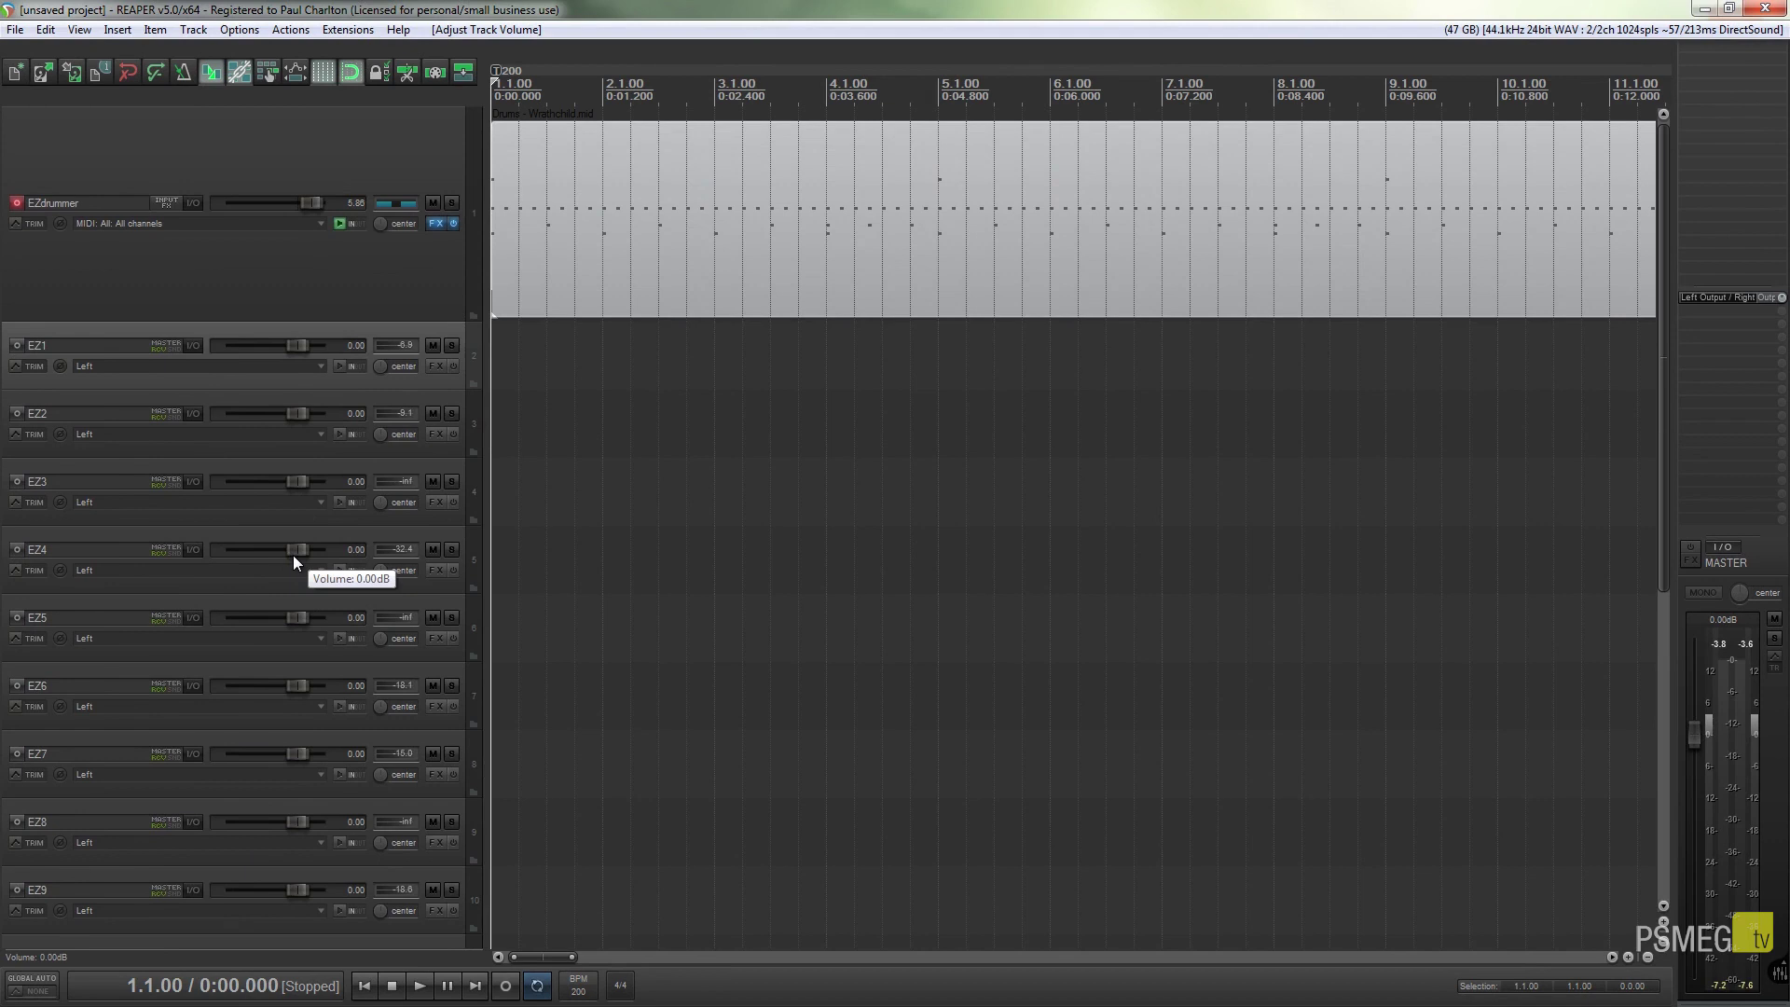
left_click(437, 986)
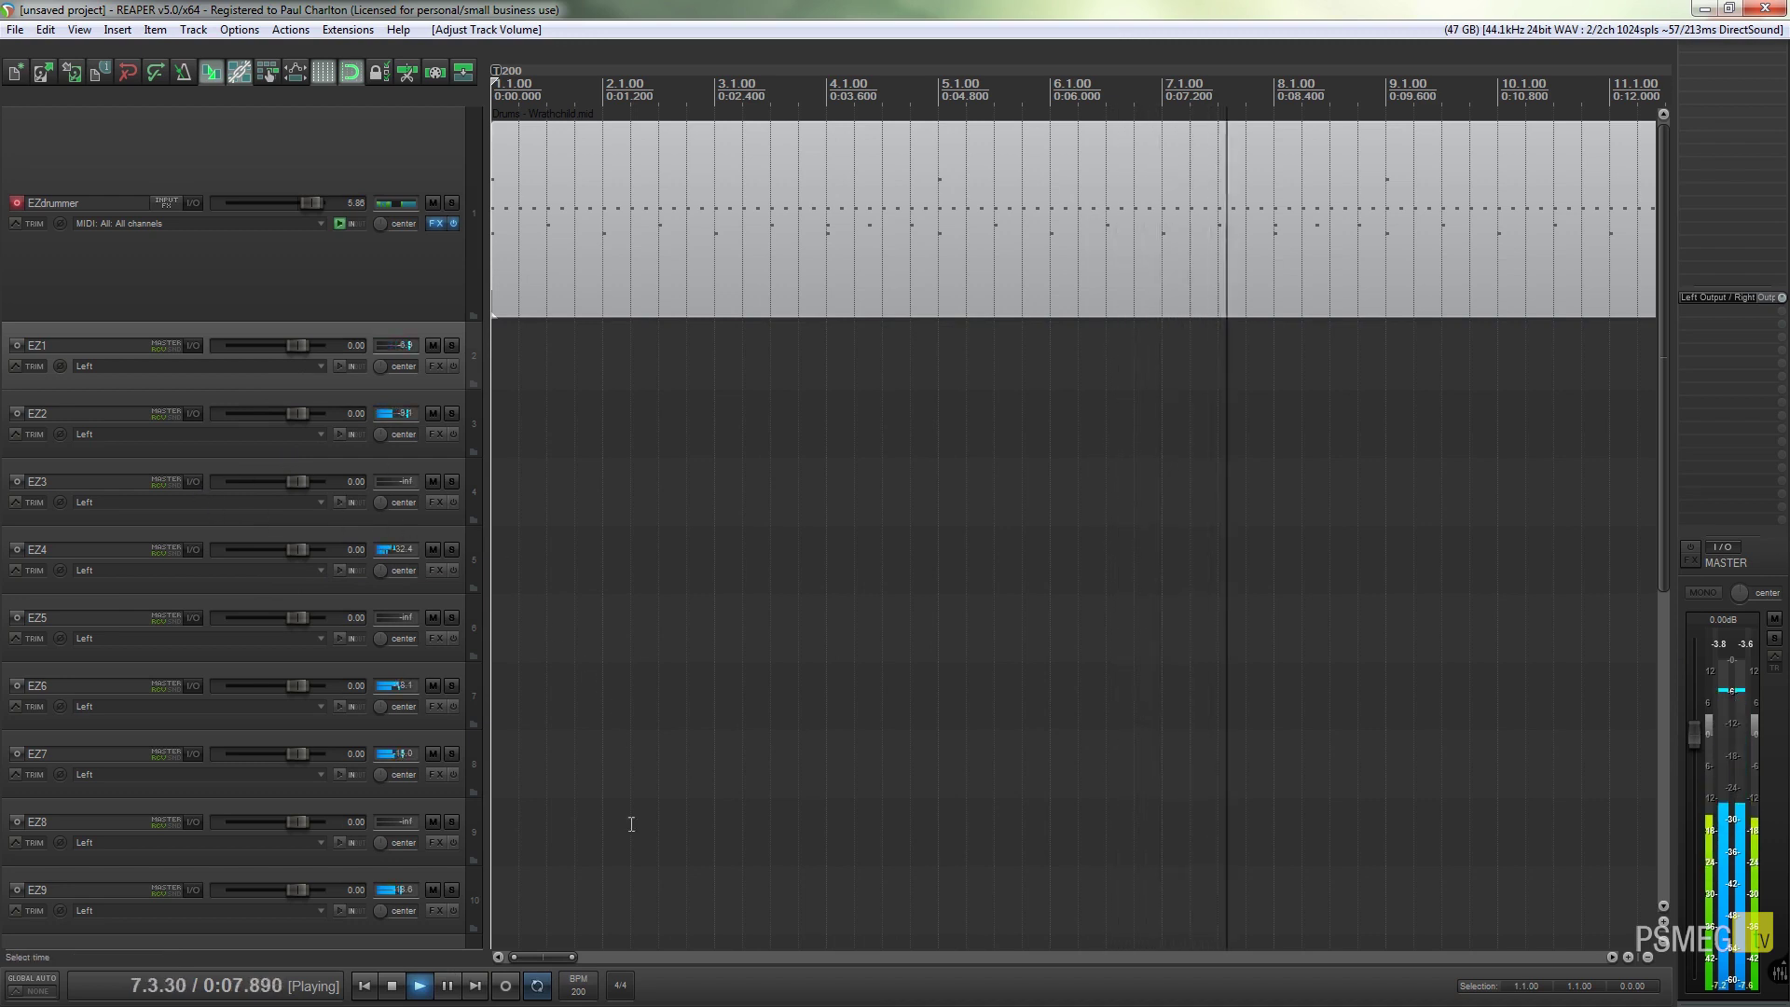
left_click(391, 985)
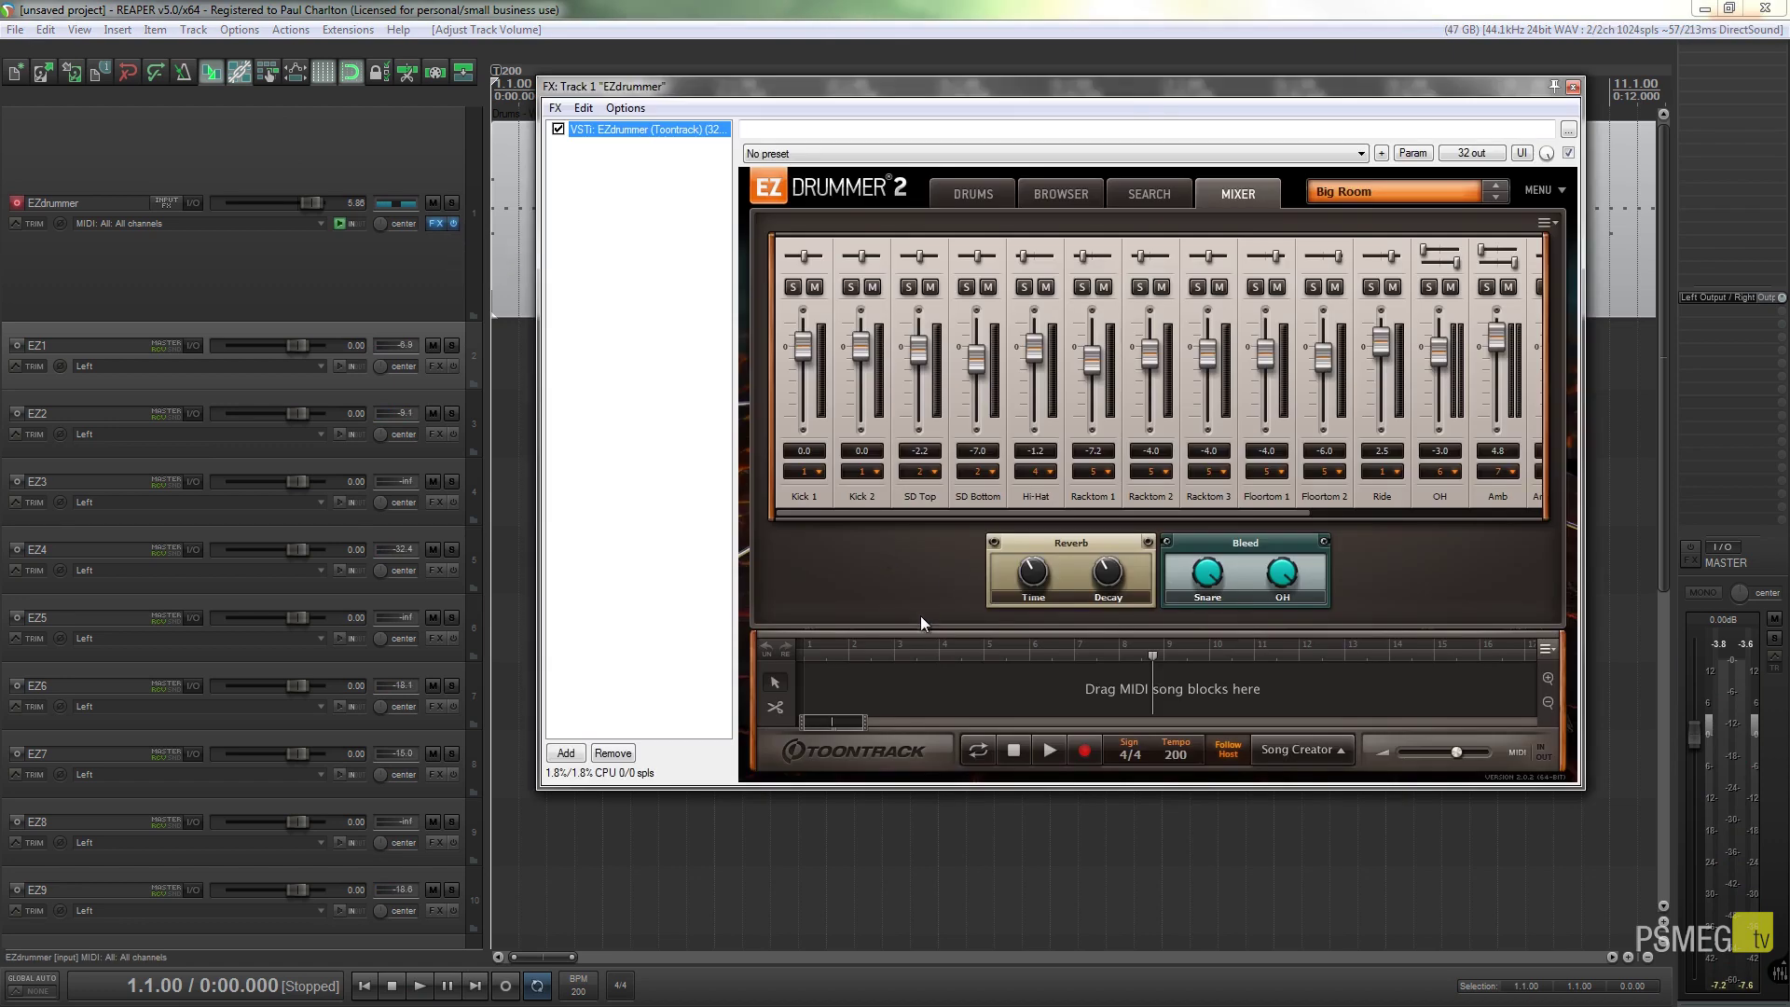
Reposition the reopened EZdrummer window beside REAPER's track list
left_click_drag(1140, 94, 976, 132)
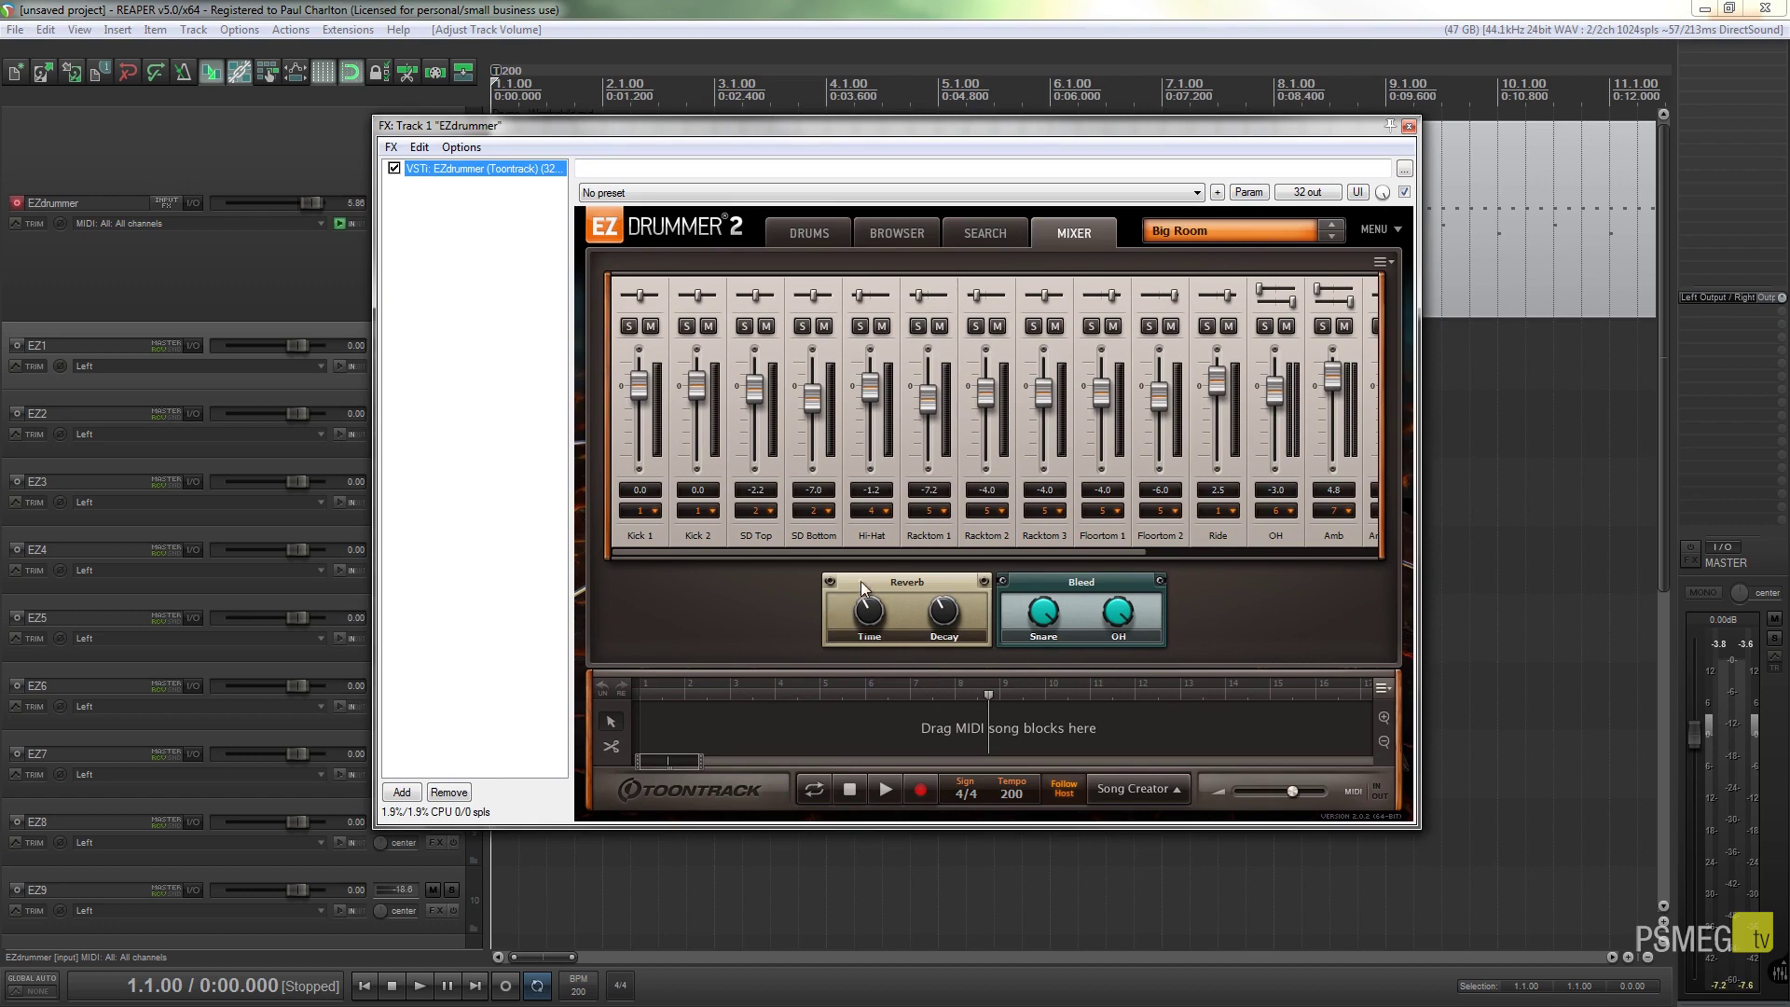
left_click_drag(1270, 136, 1448, 95)
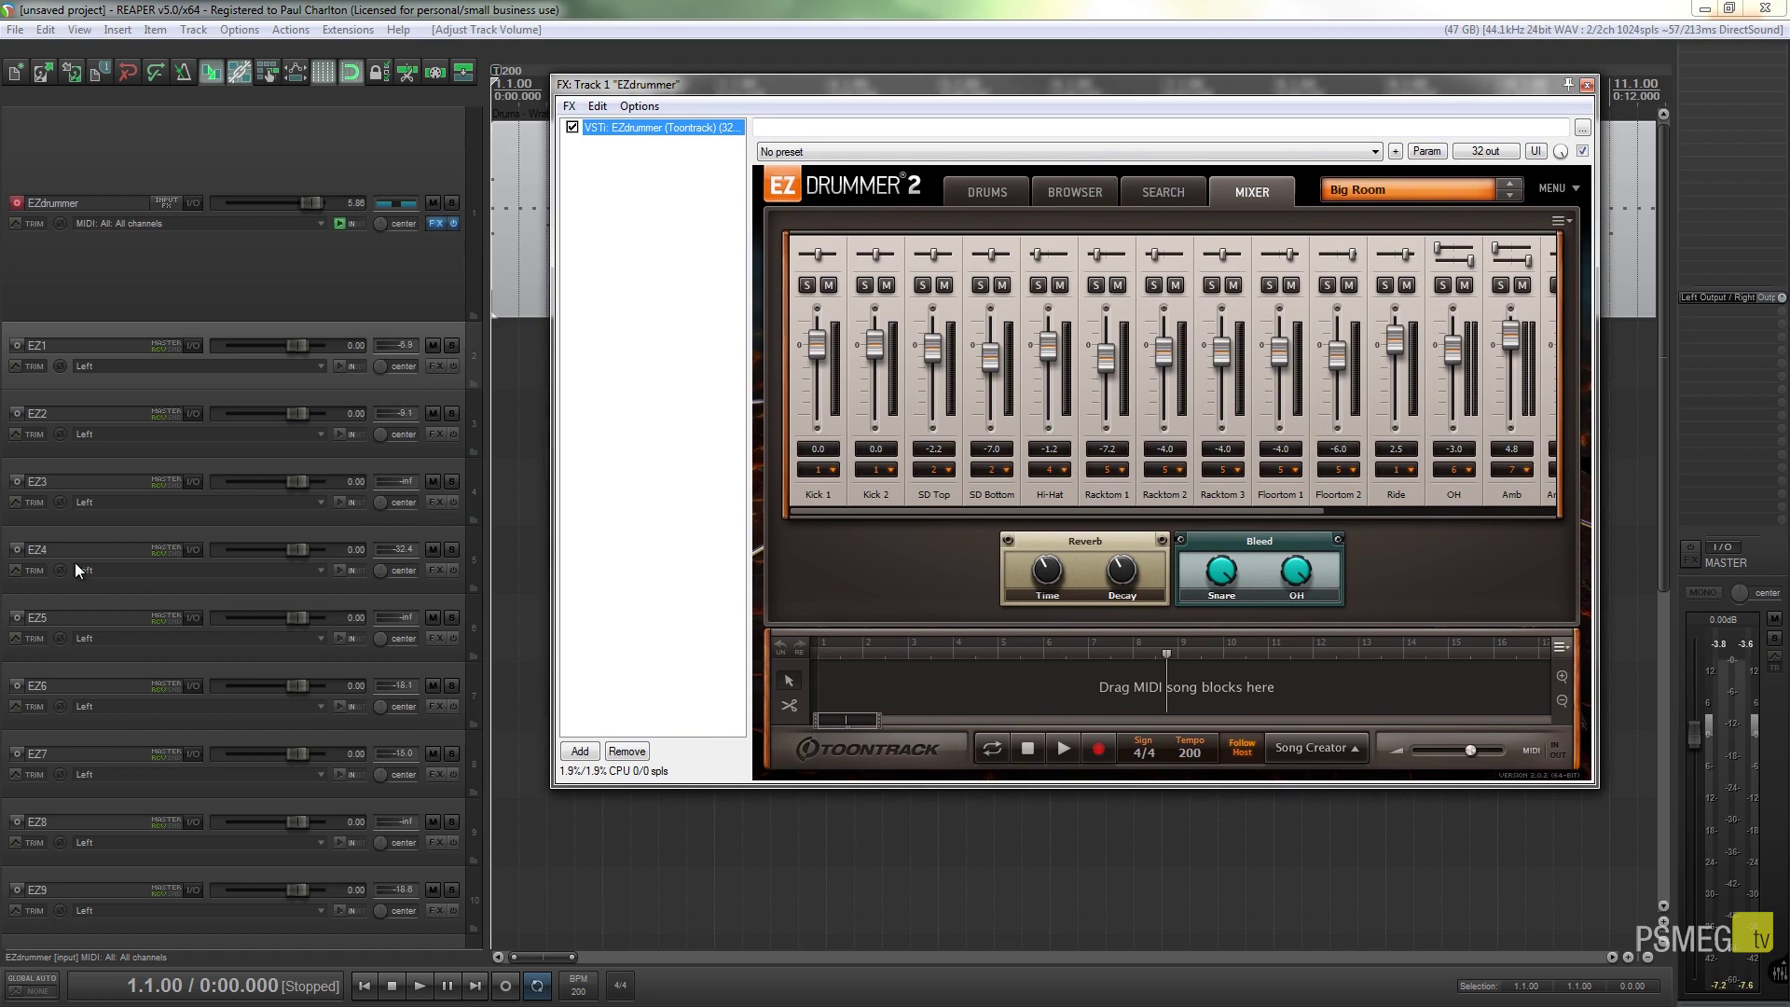
Rename tracks EZ5–EZ9 to Rack 1, Rack 2, Rack 3, Floor 1 and Floor 2
double_click(69, 614)
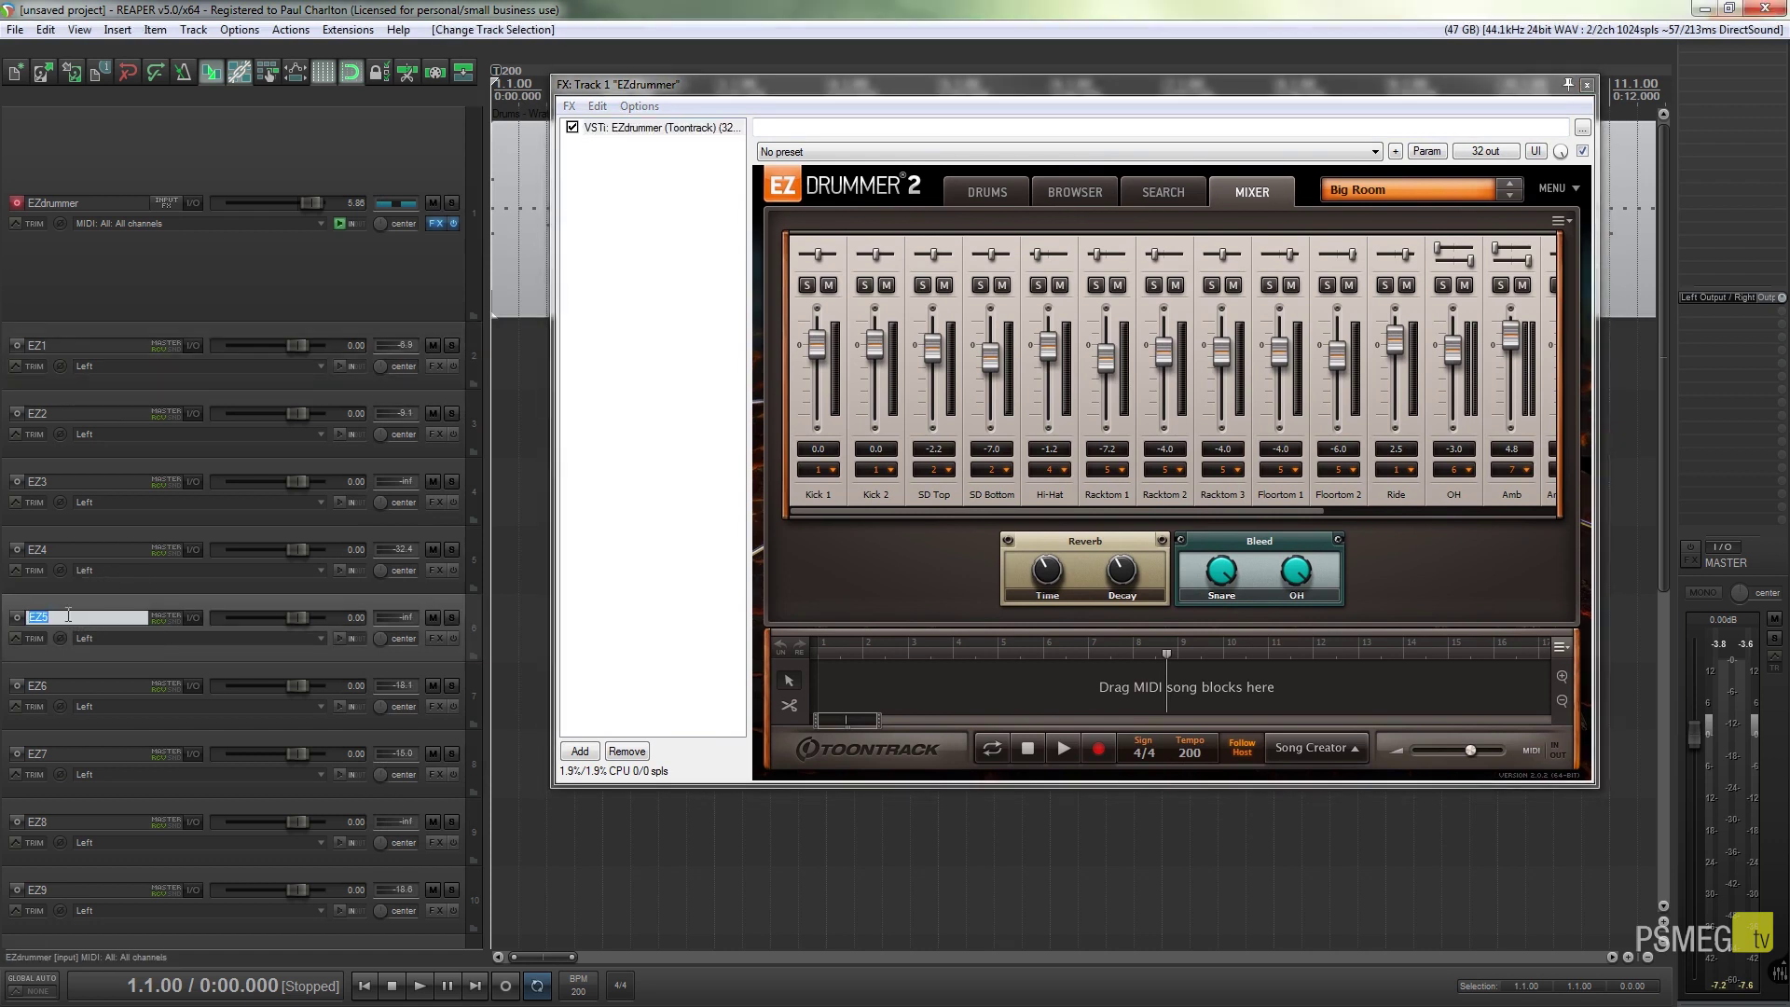
type("Rack 1")
left_click(53, 690)
double_click(65, 686)
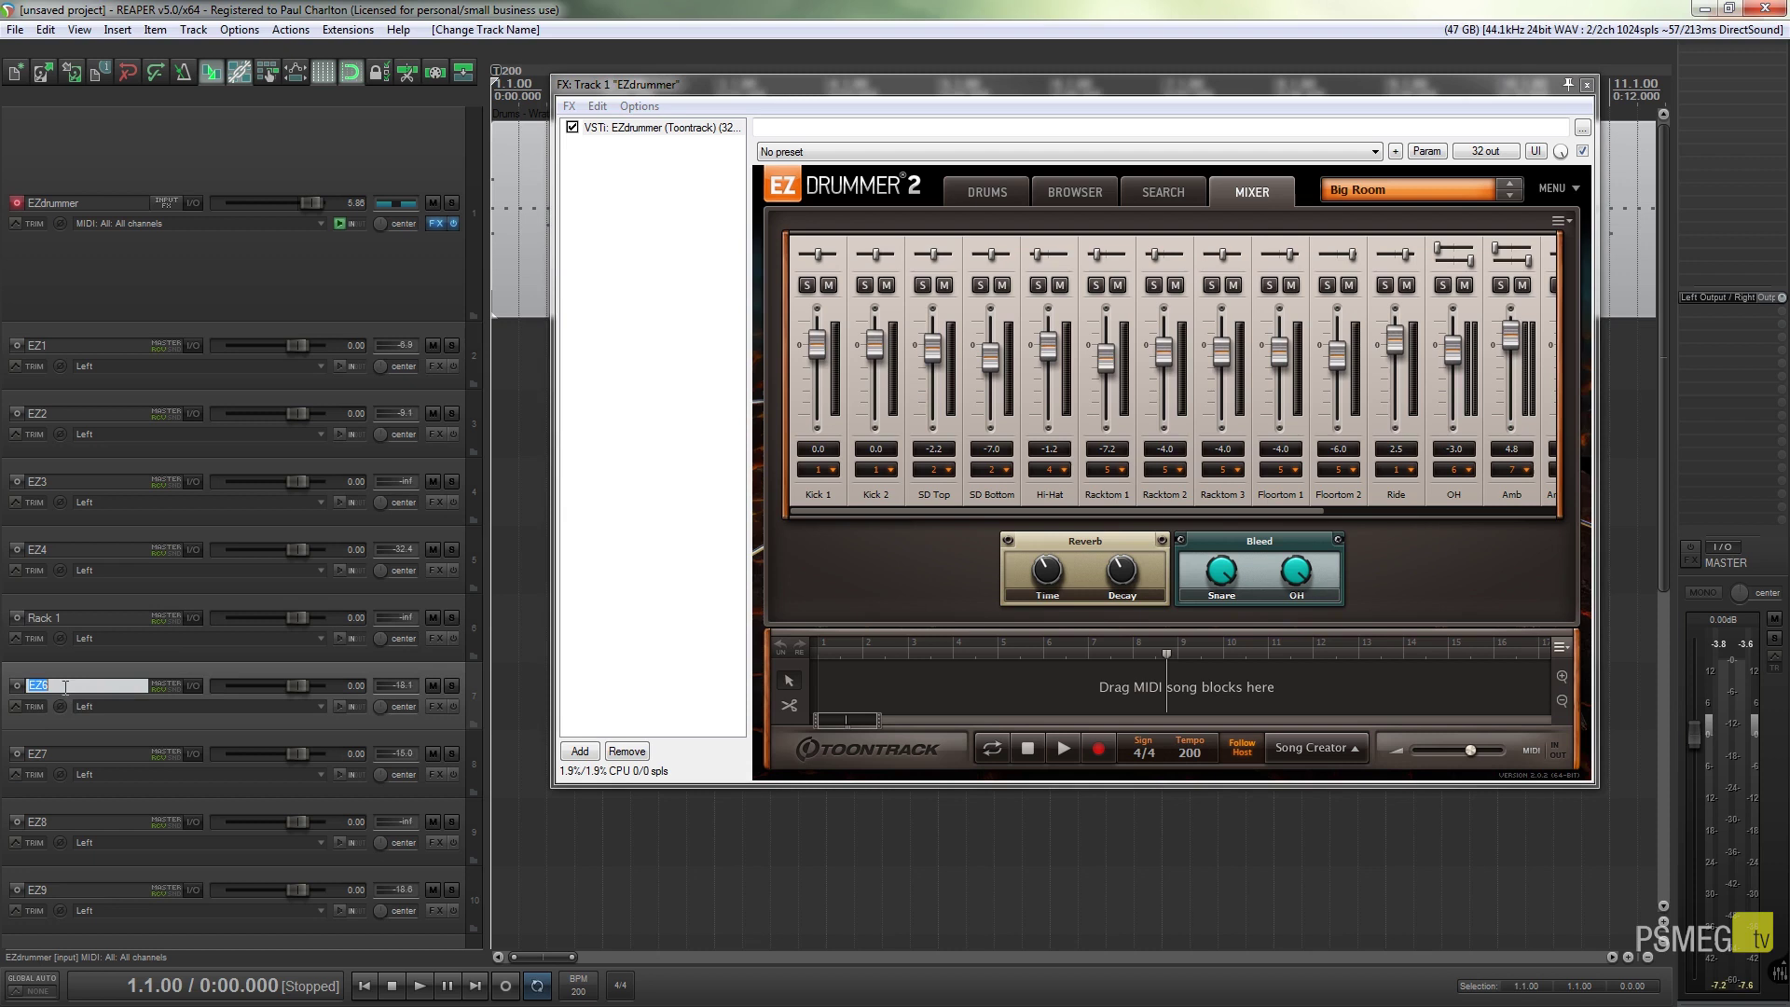
type("Rack 2")
left_click(70, 753)
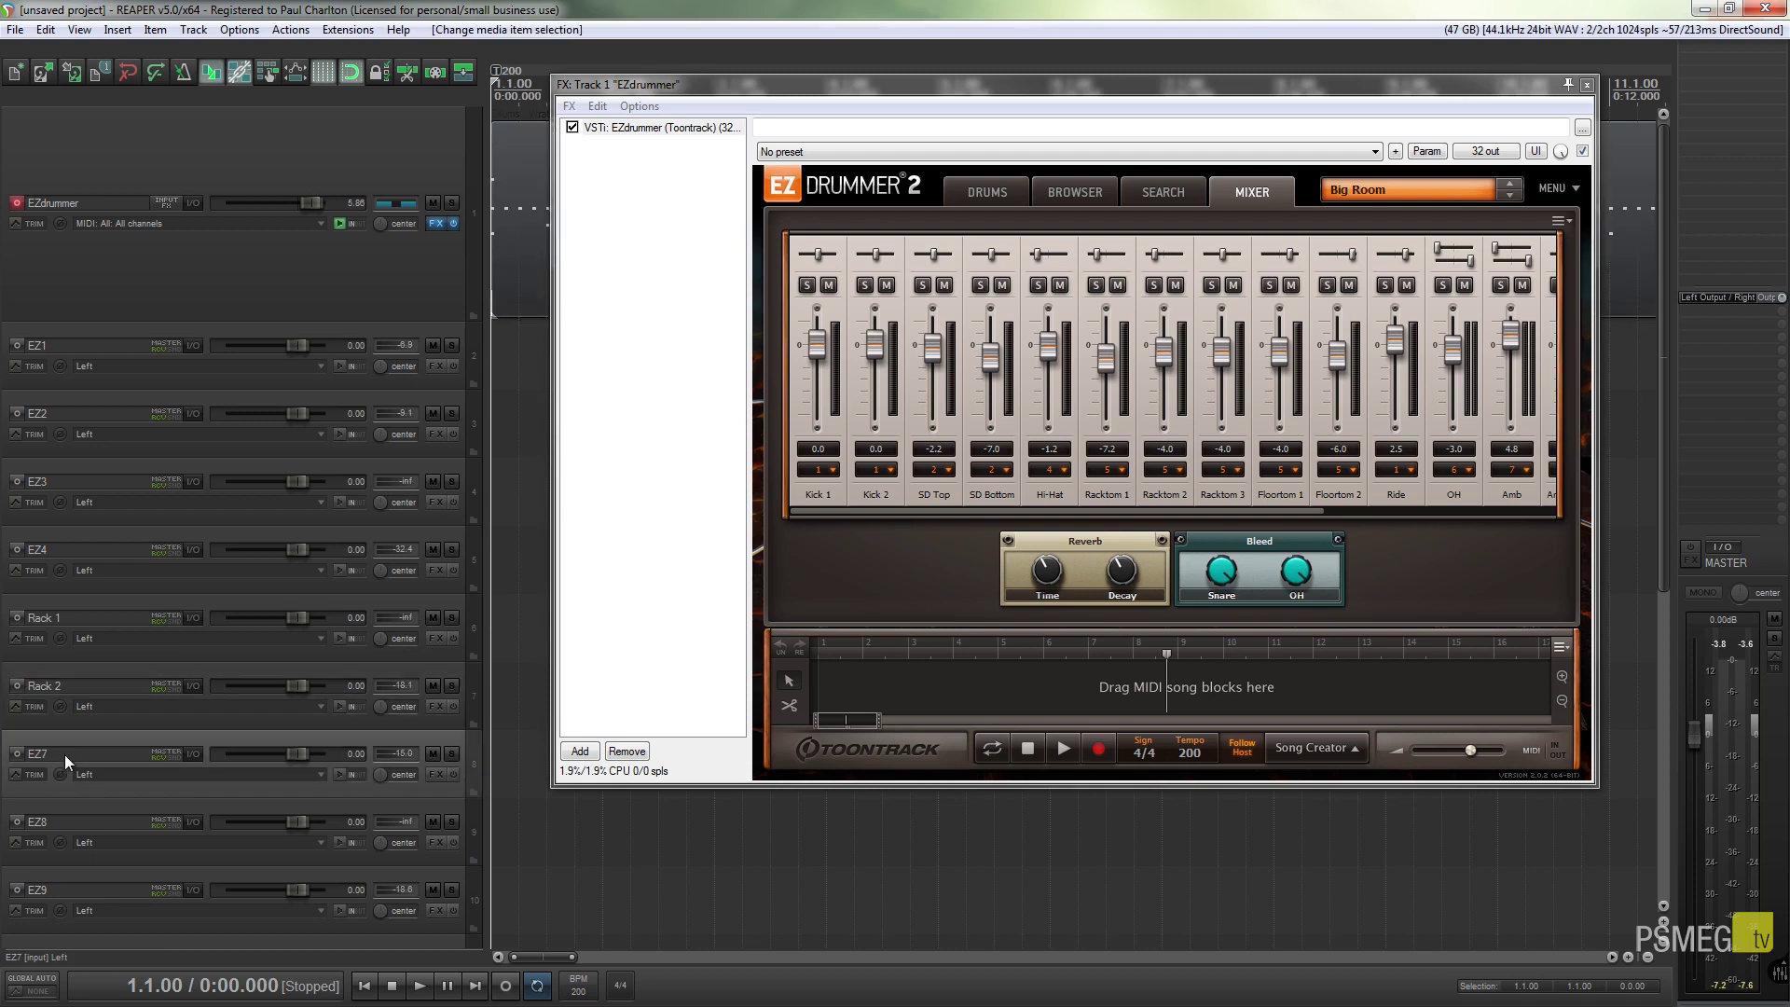
double_click(67, 754)
type("R")
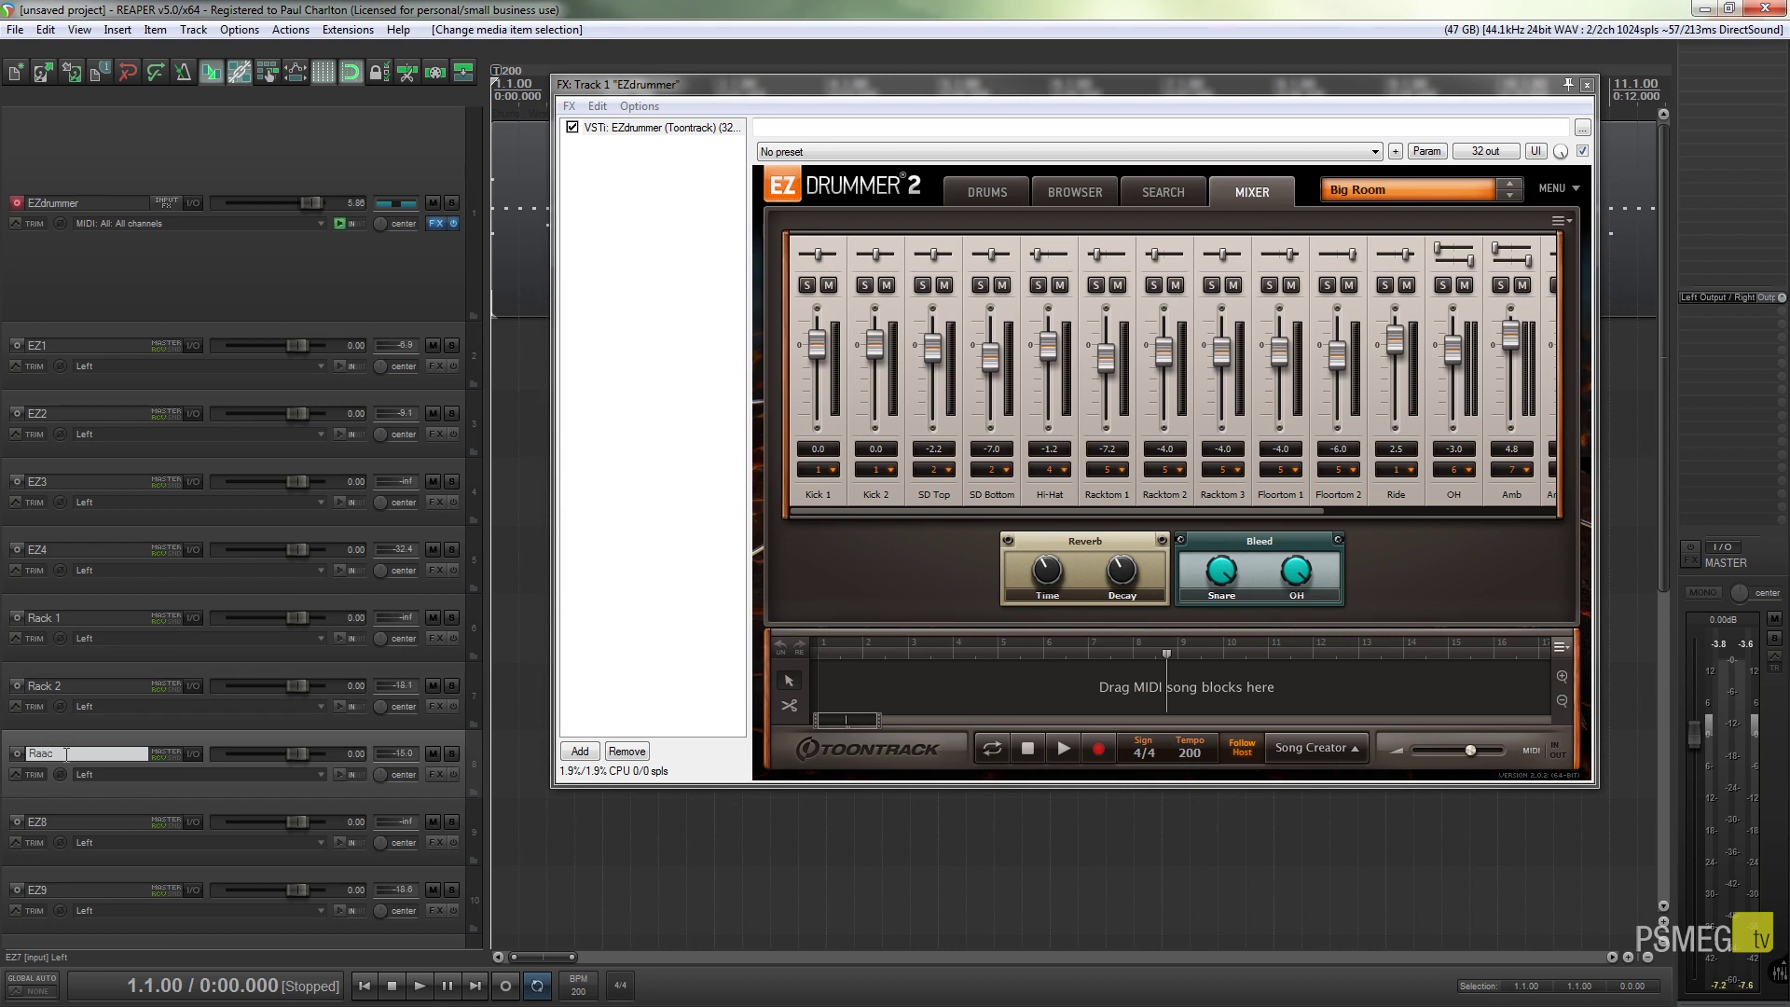
type("ack 3")
left_click(53, 821)
double_click(53, 821)
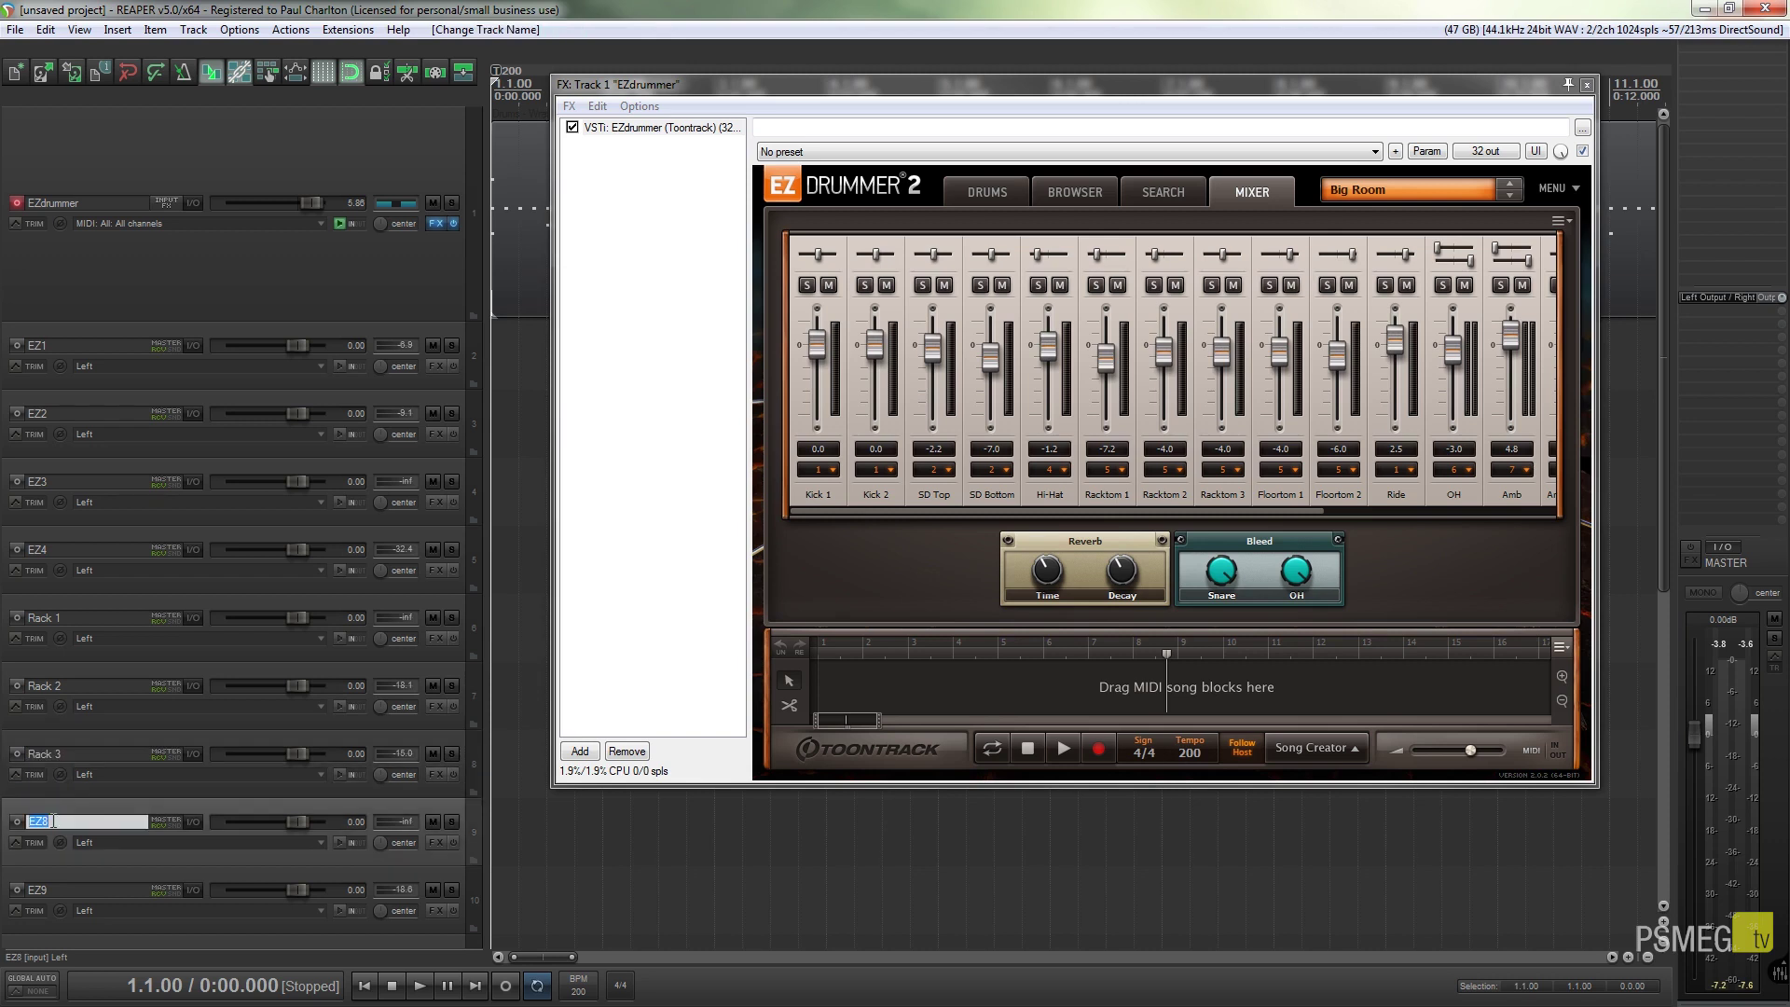
type("Floor 1")
double_click(65, 890)
type("Floor")
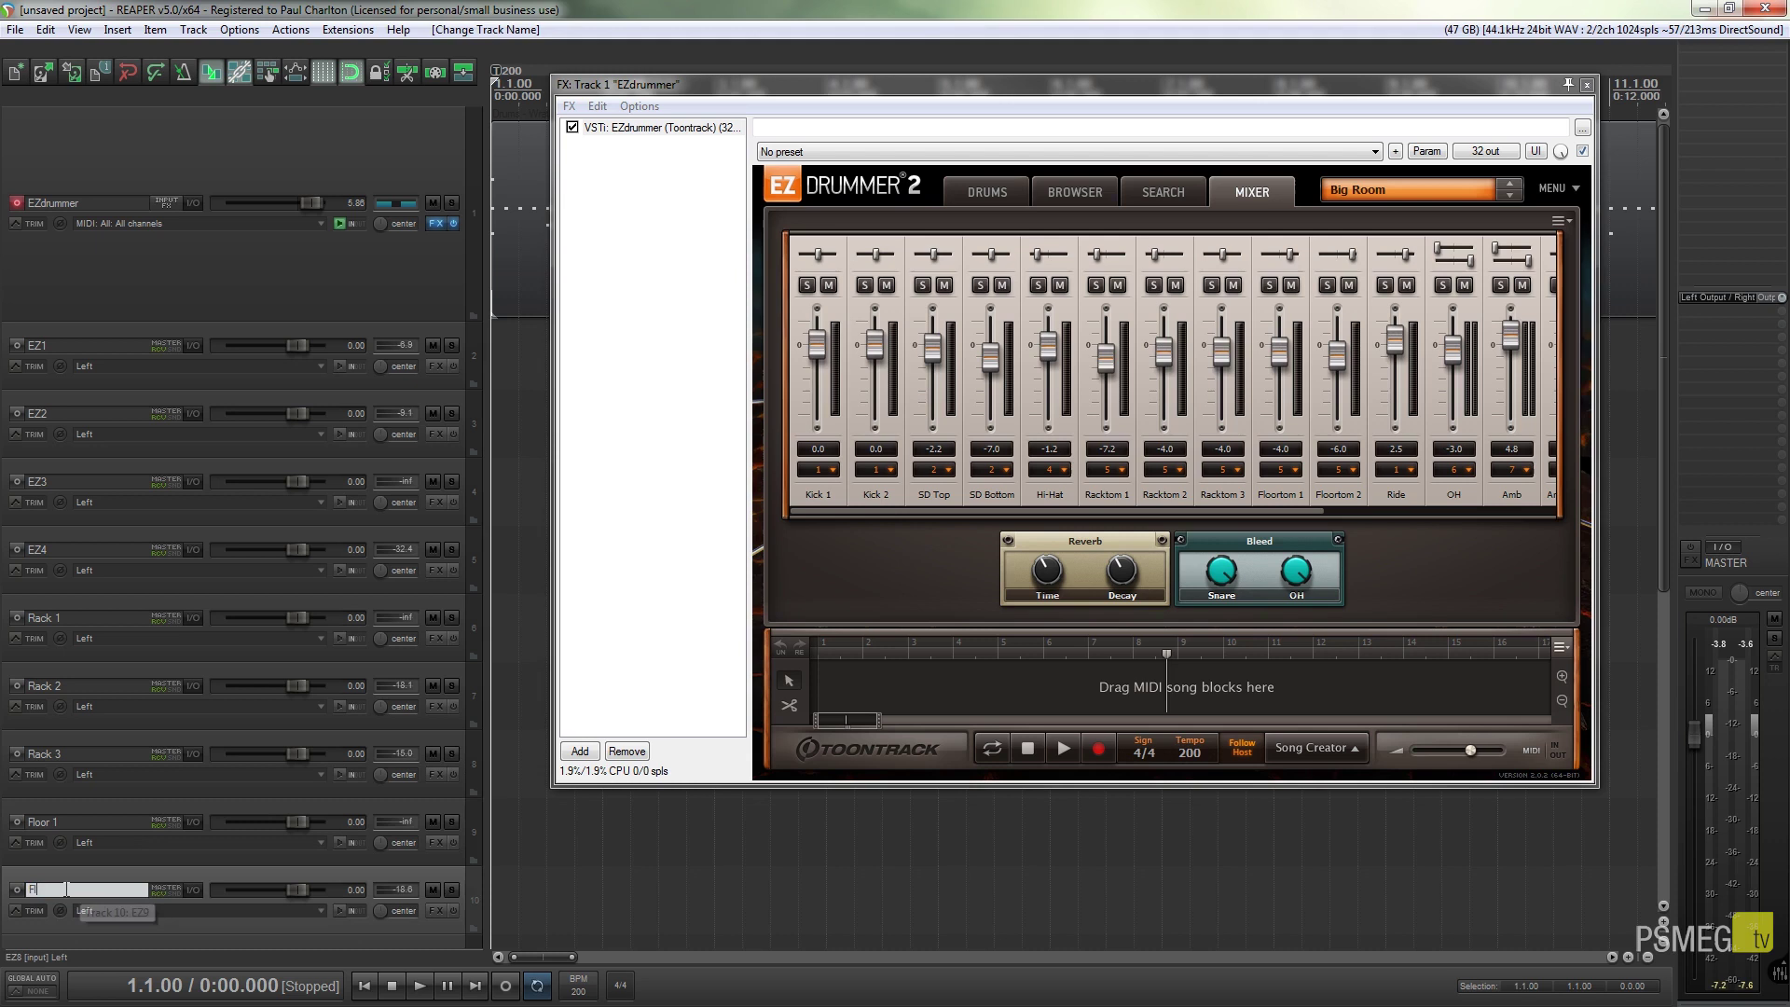
type(" 2")
key("Return")
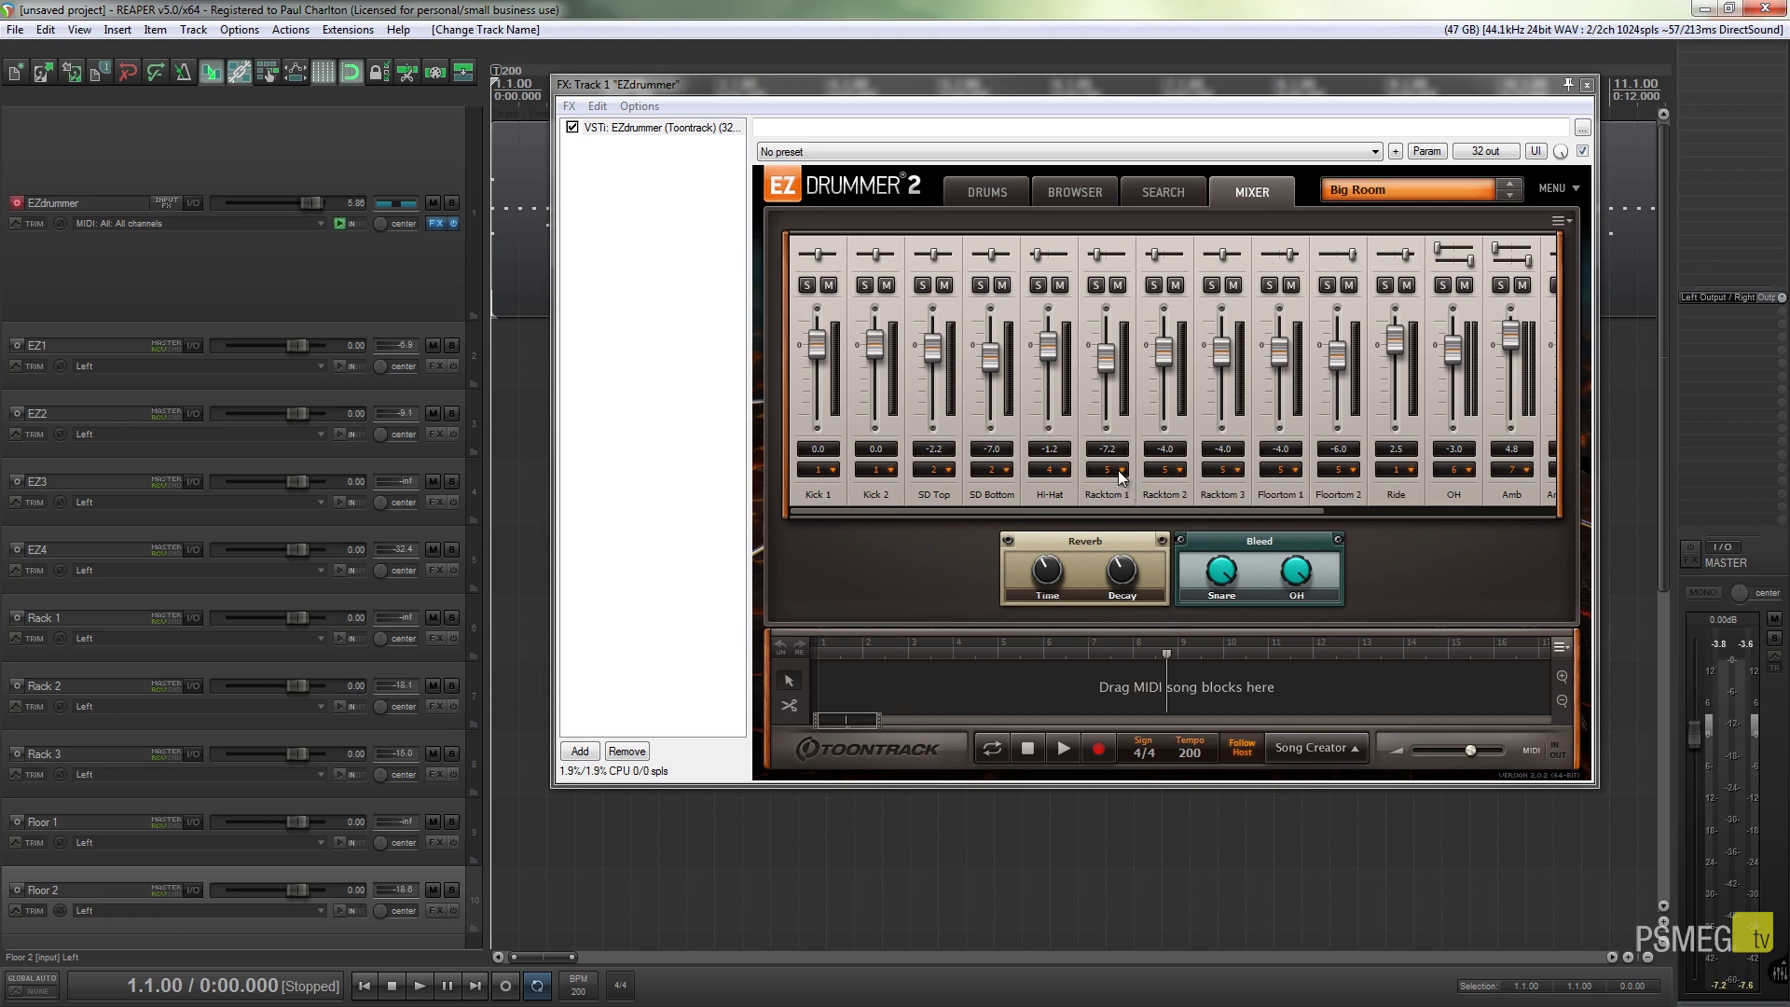
Route Racktom 2, Racktom 3, Floortom 1 and Floortom 2 to outputs 6, 7, 8 and 9
left_click(1180, 467)
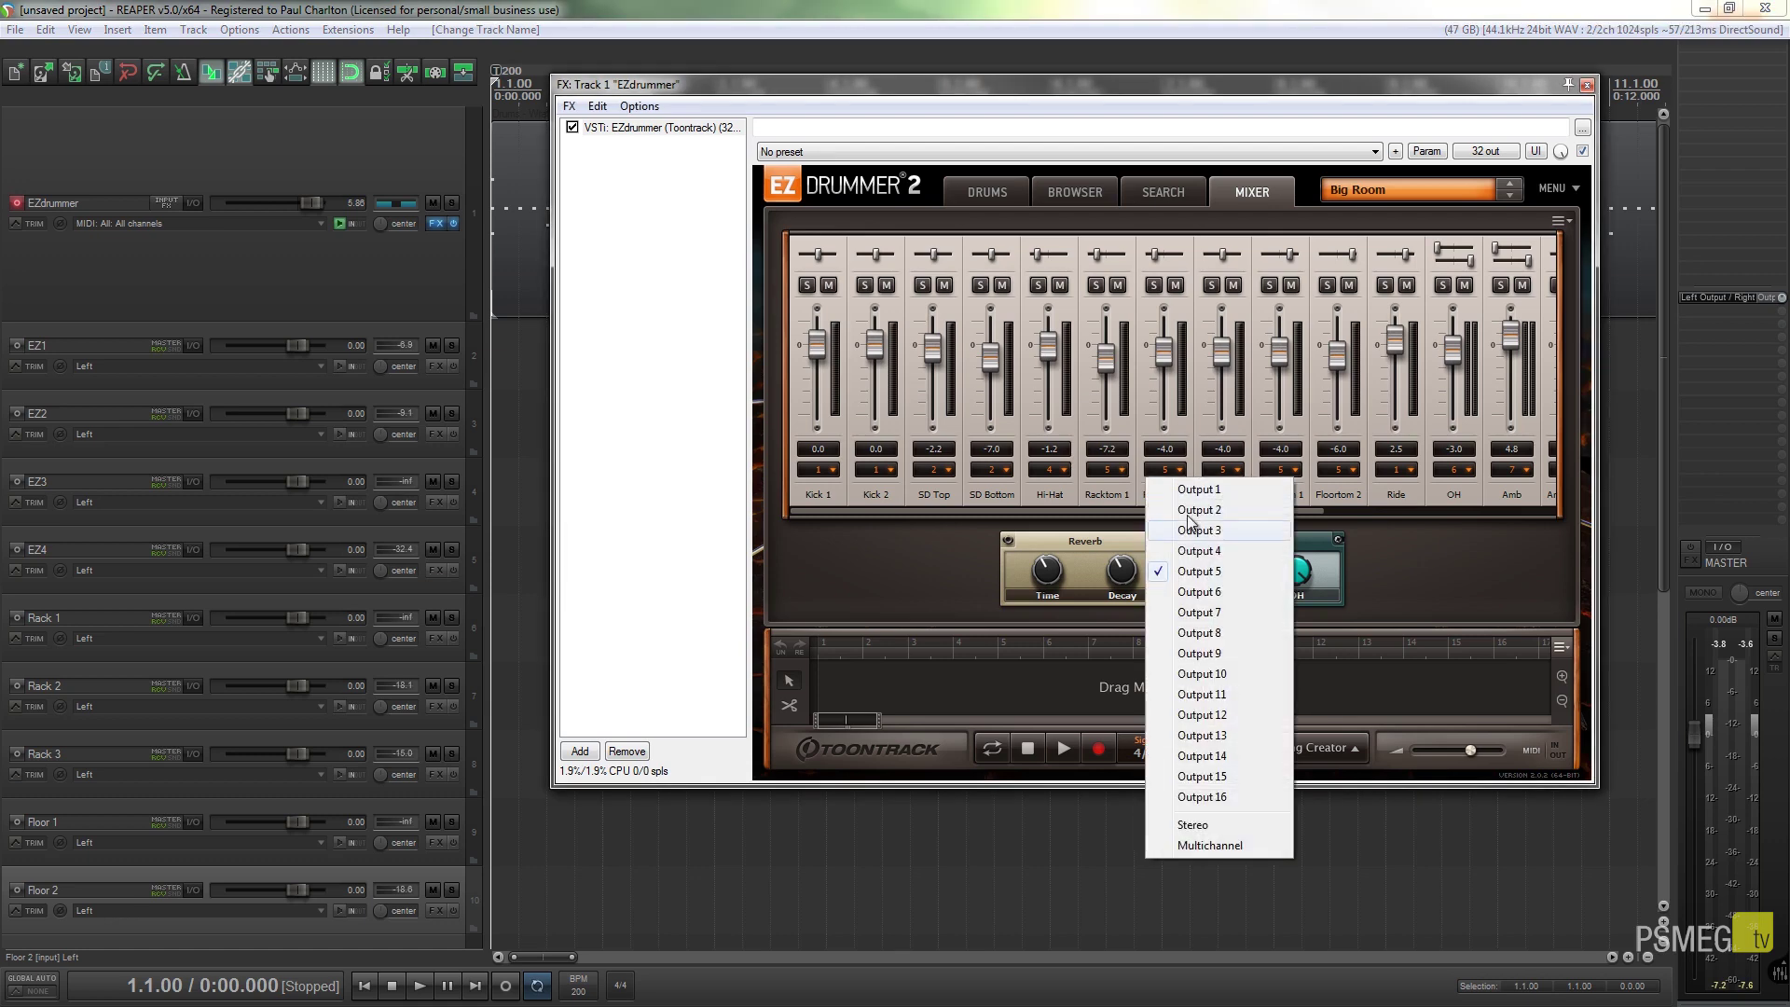
left_click(1208, 596)
left_click(1227, 469)
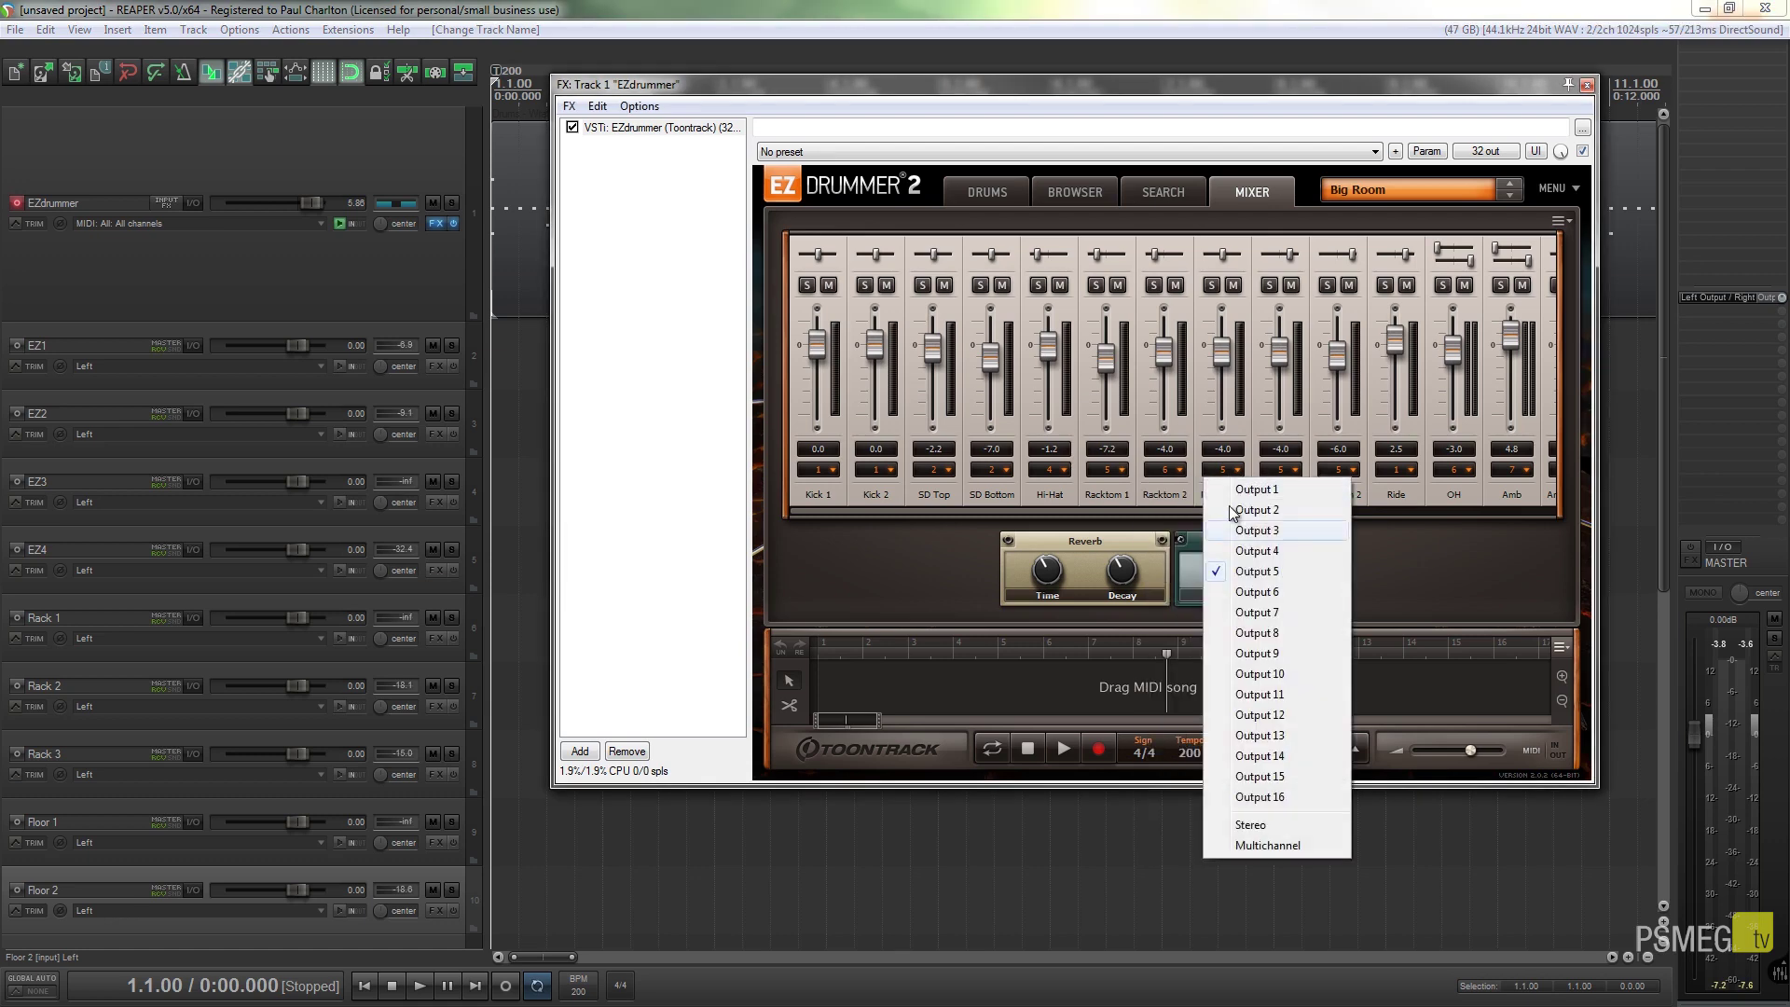
left_click(1245, 613)
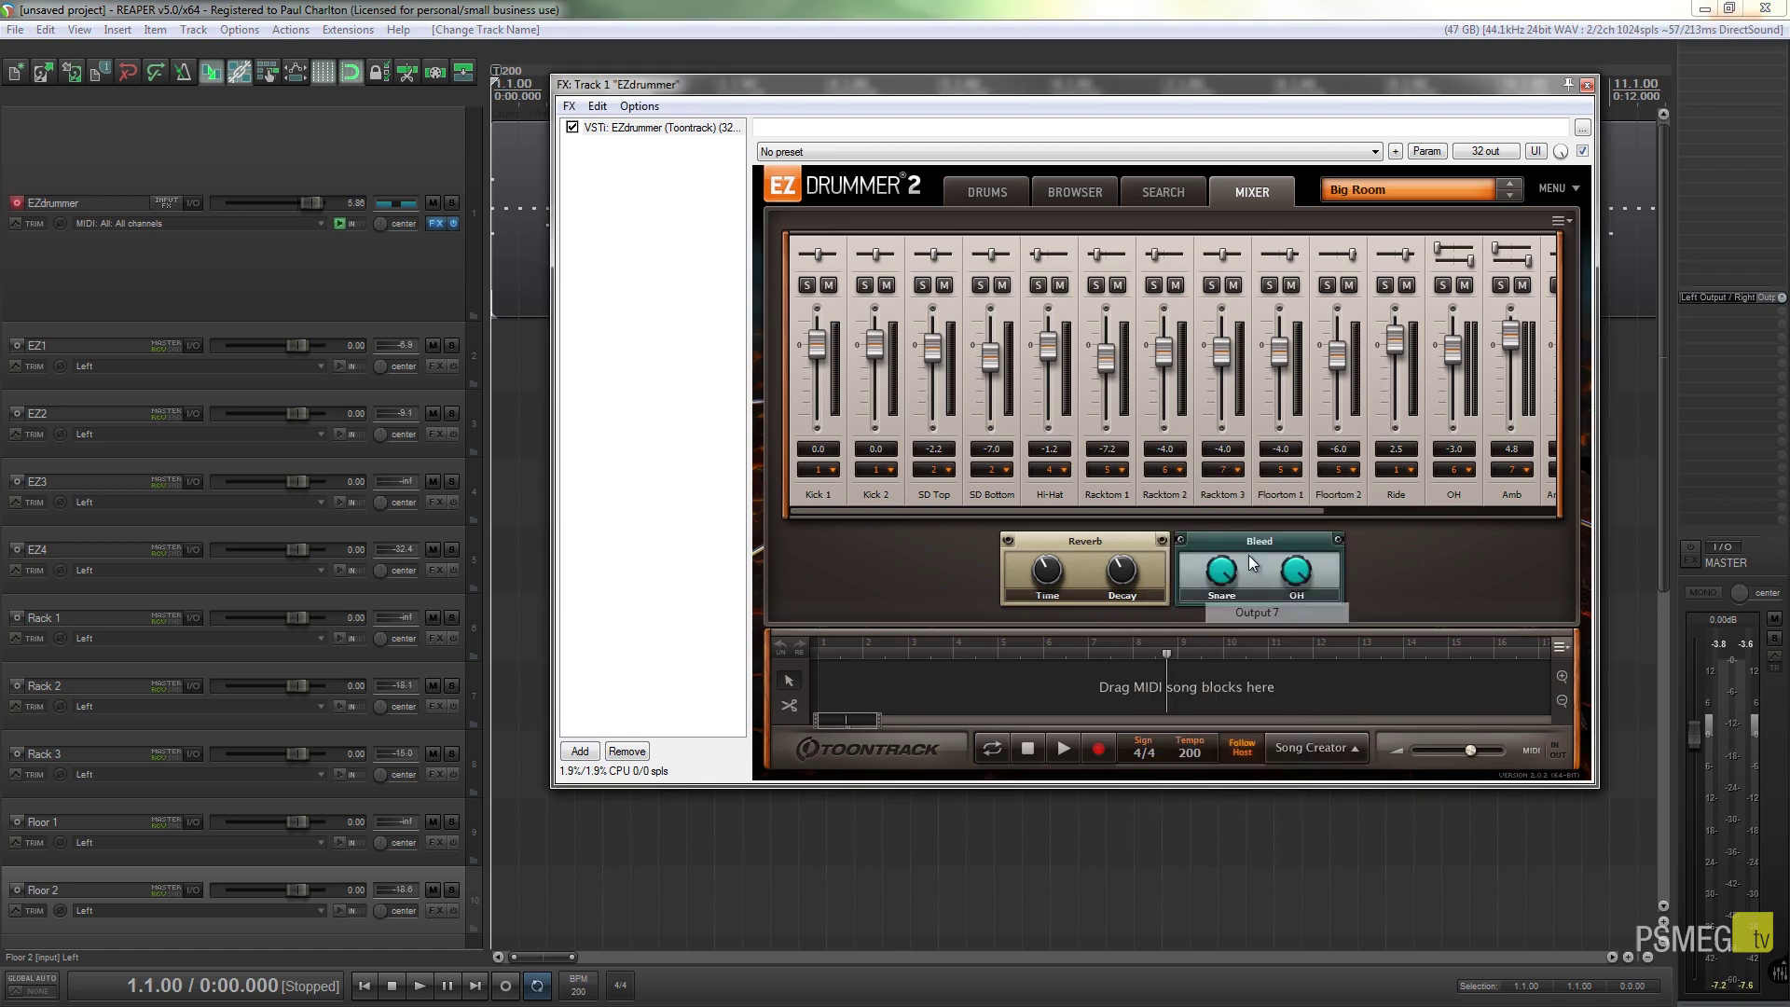
left_click(1283, 471)
left_click(1303, 636)
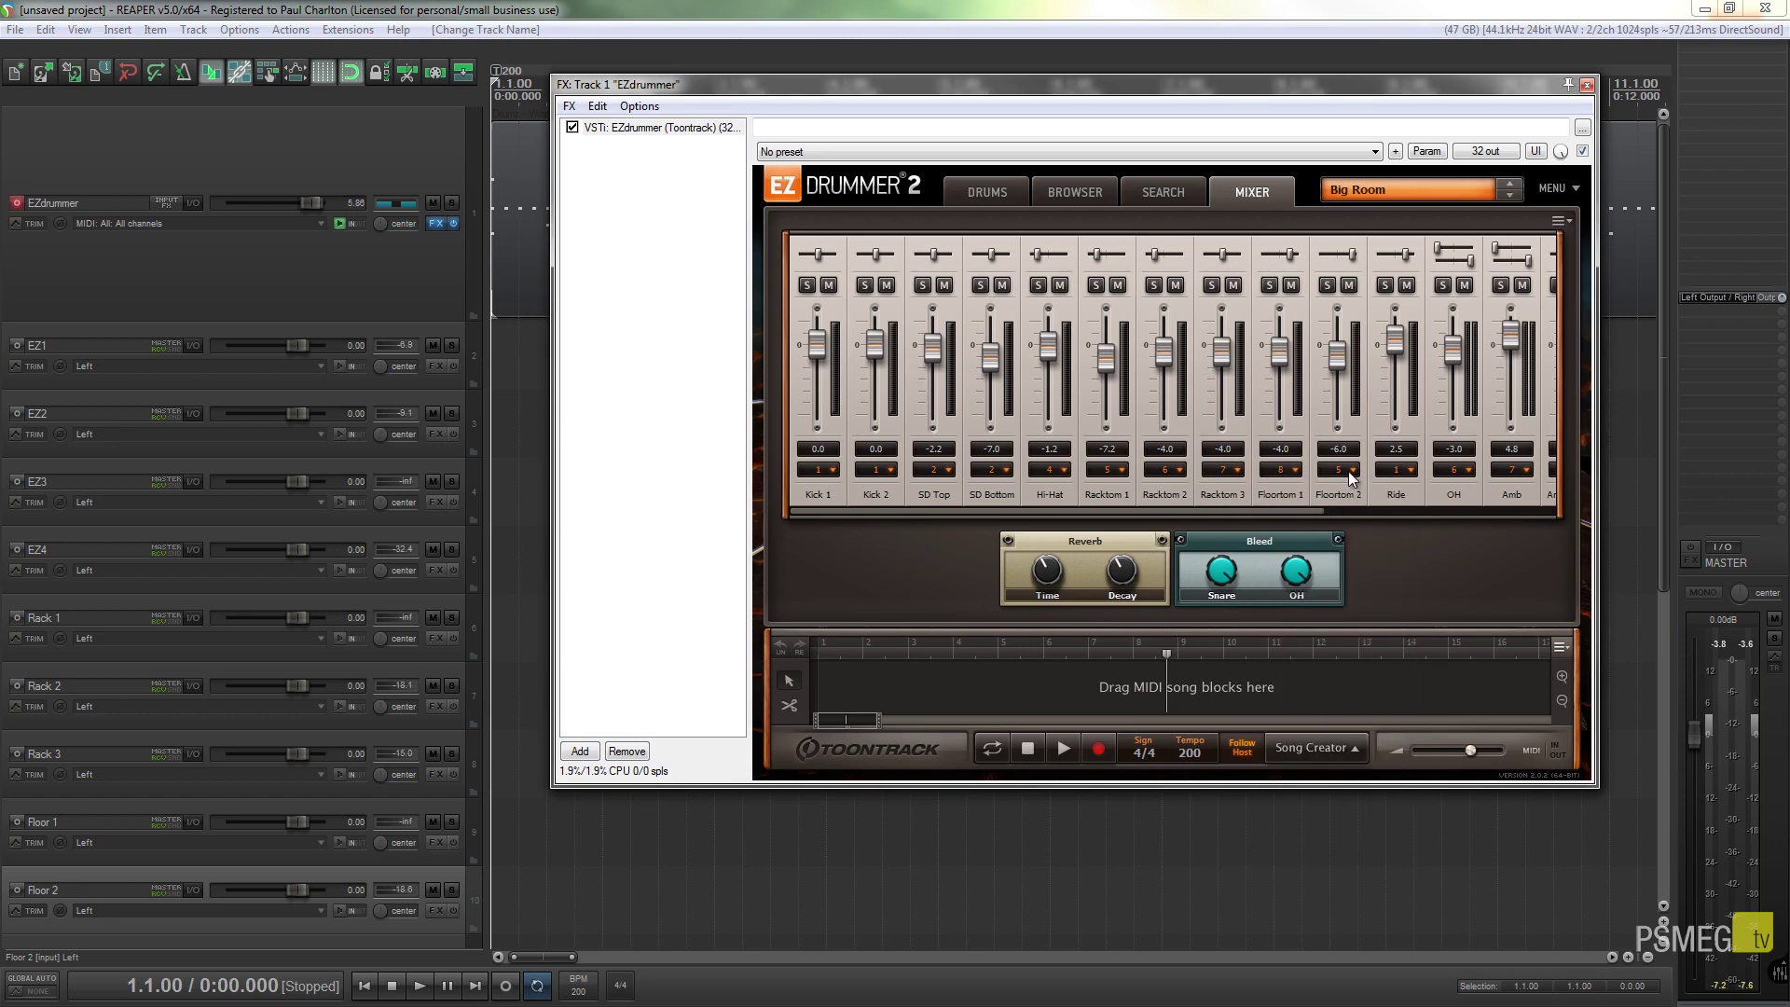
left_click(1348, 471)
left_click(1371, 653)
left_click_drag(1294, 511, 1435, 518)
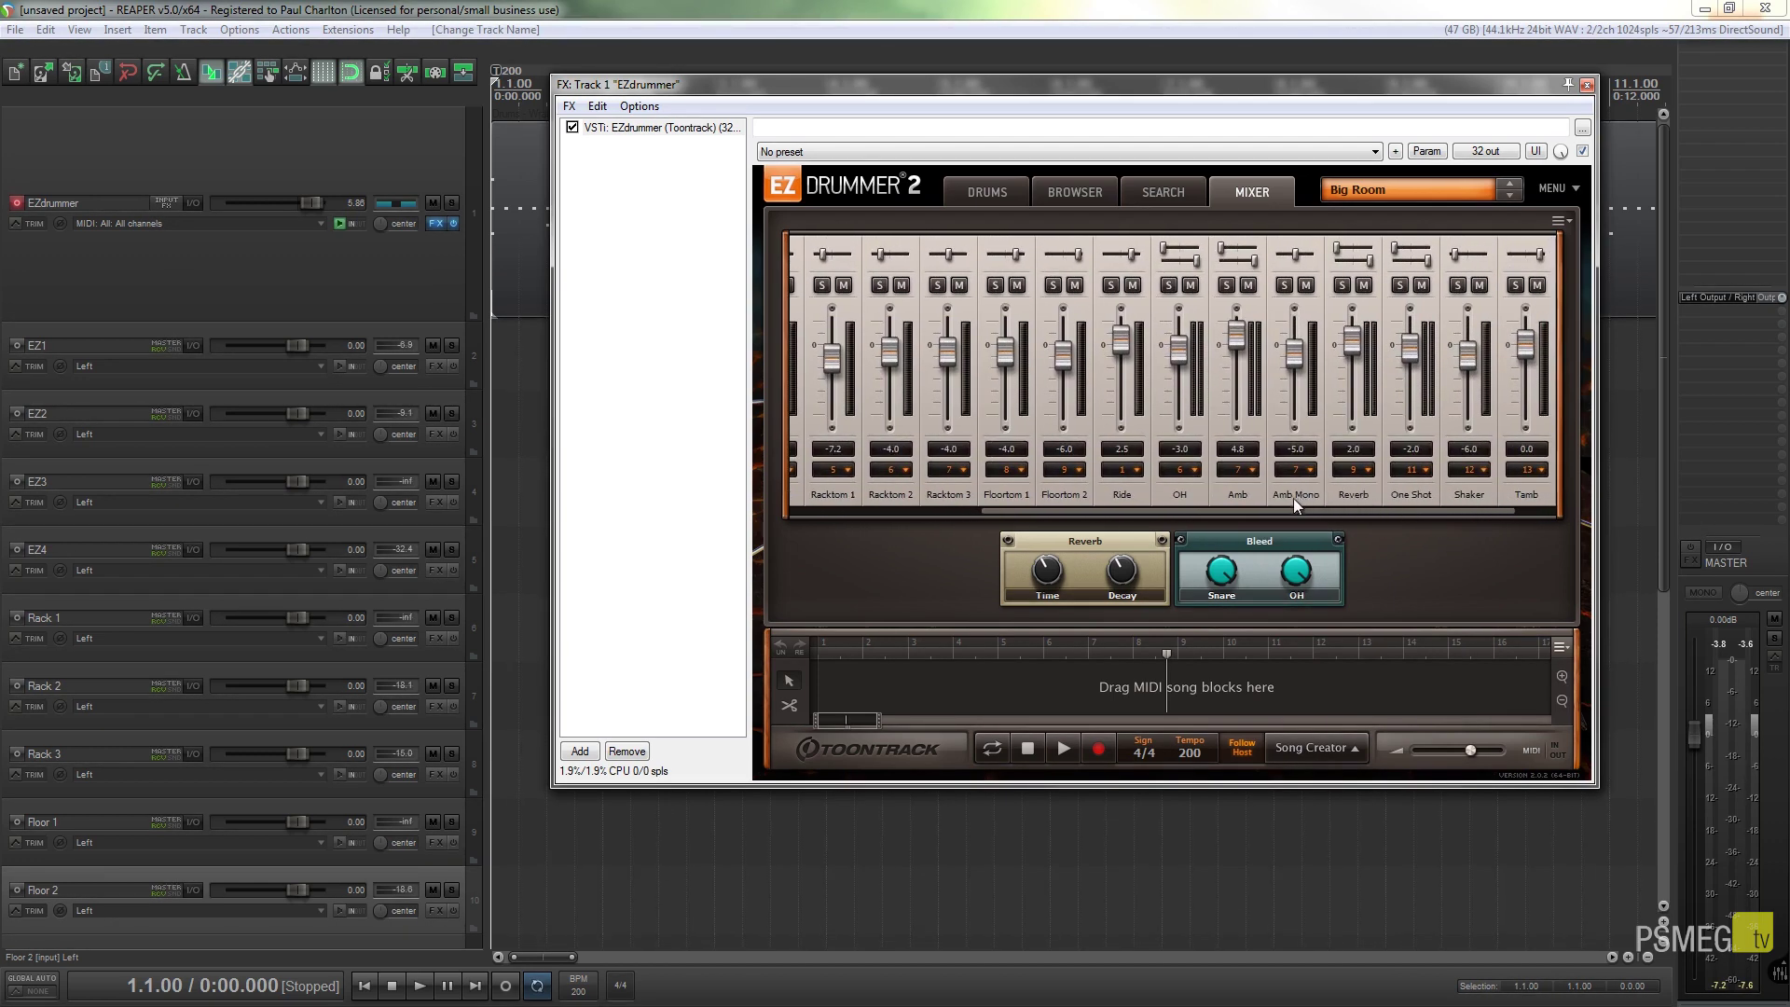
Route OH to output 11, Amb to output 10 and Amb Mono to output 12
left_click_drag(1283, 512, 1324, 512)
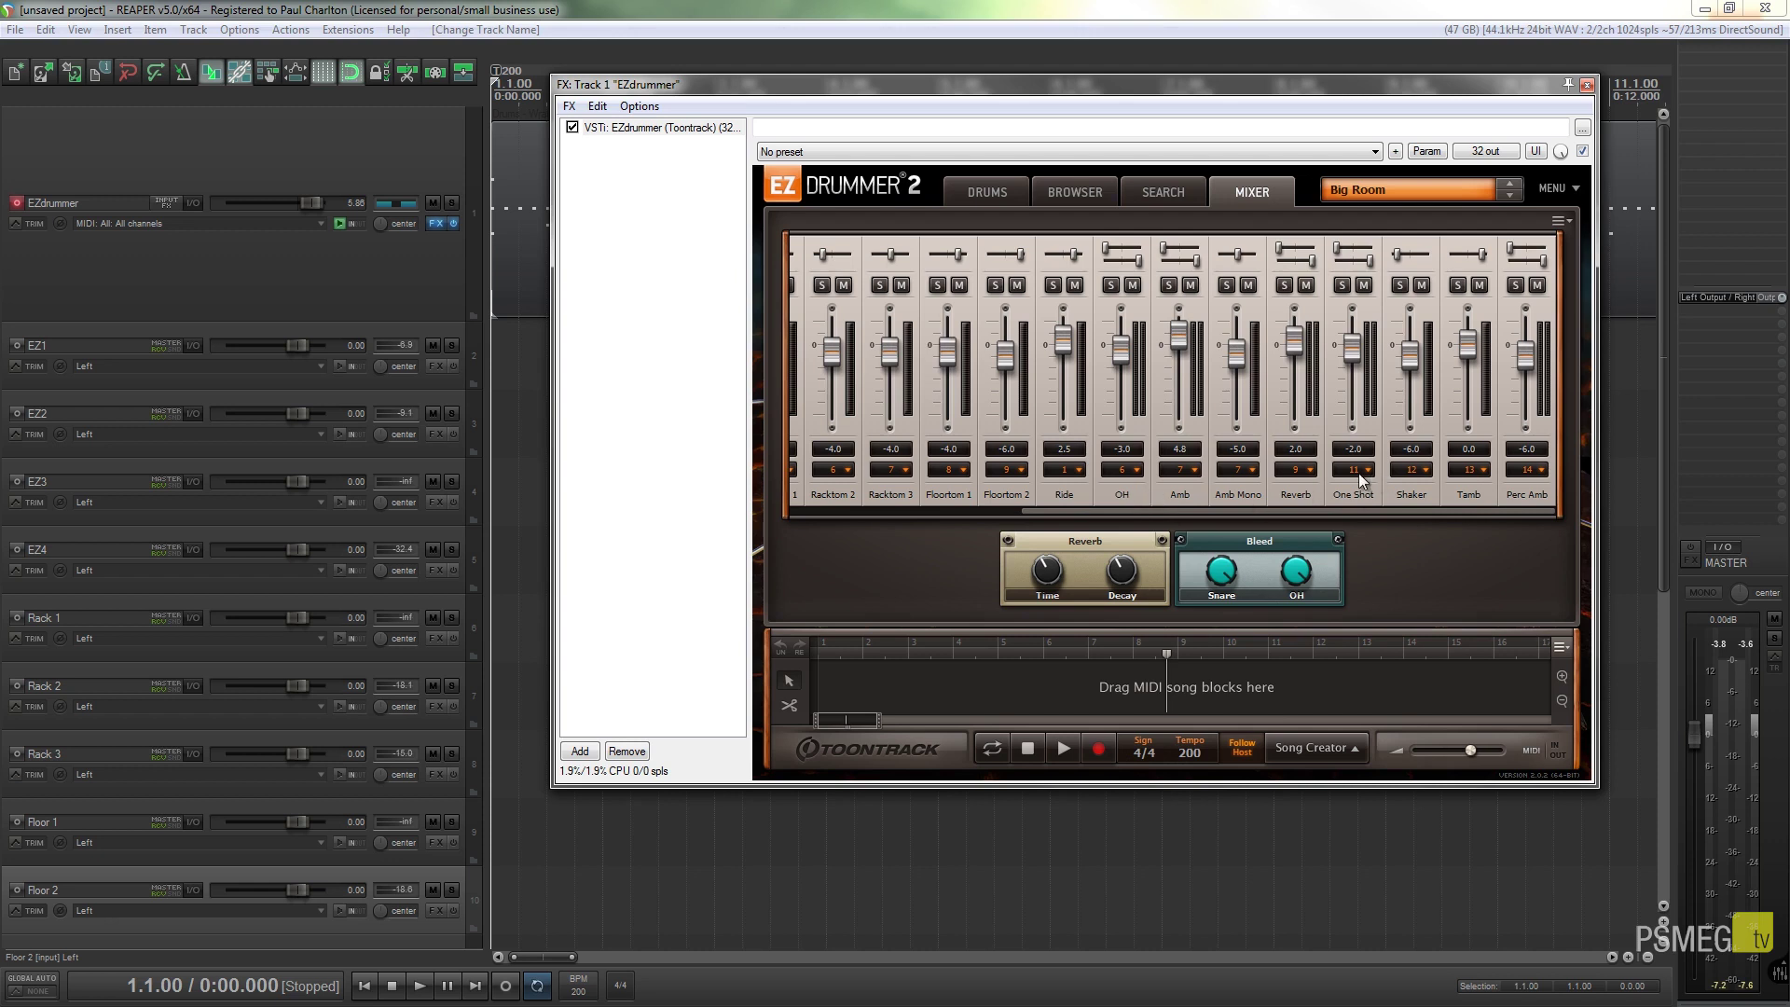
left_click(1139, 468)
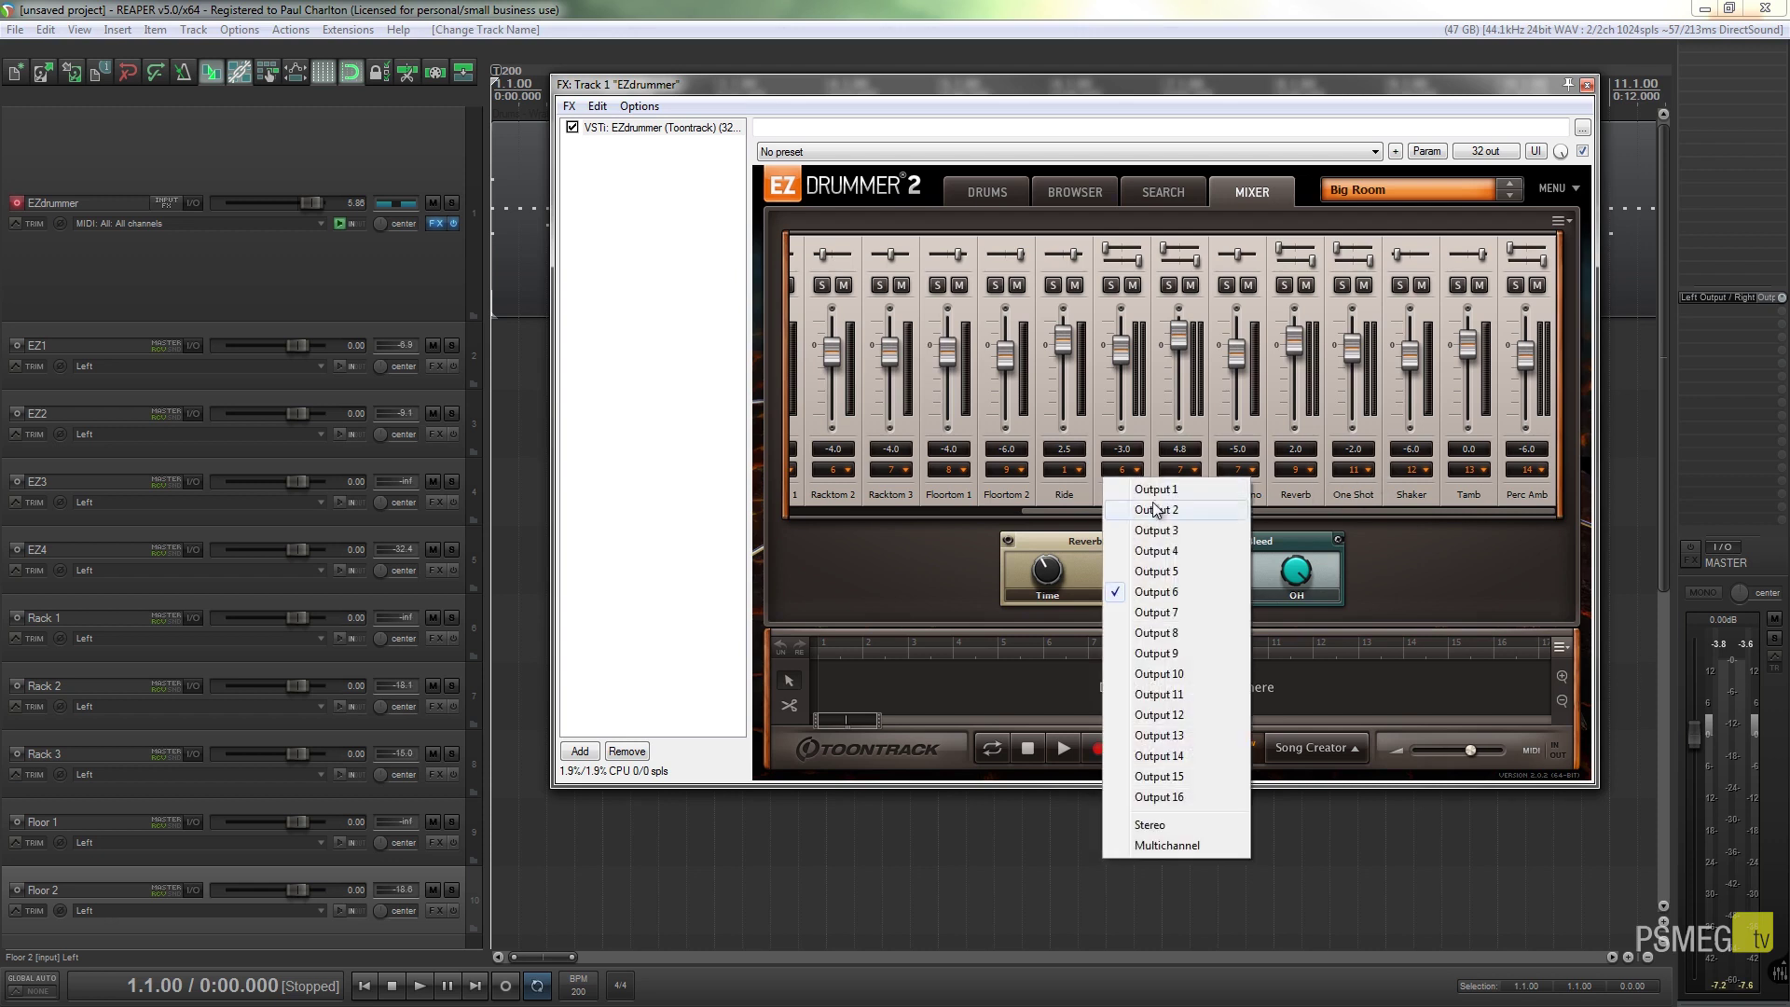
left_click(1160, 695)
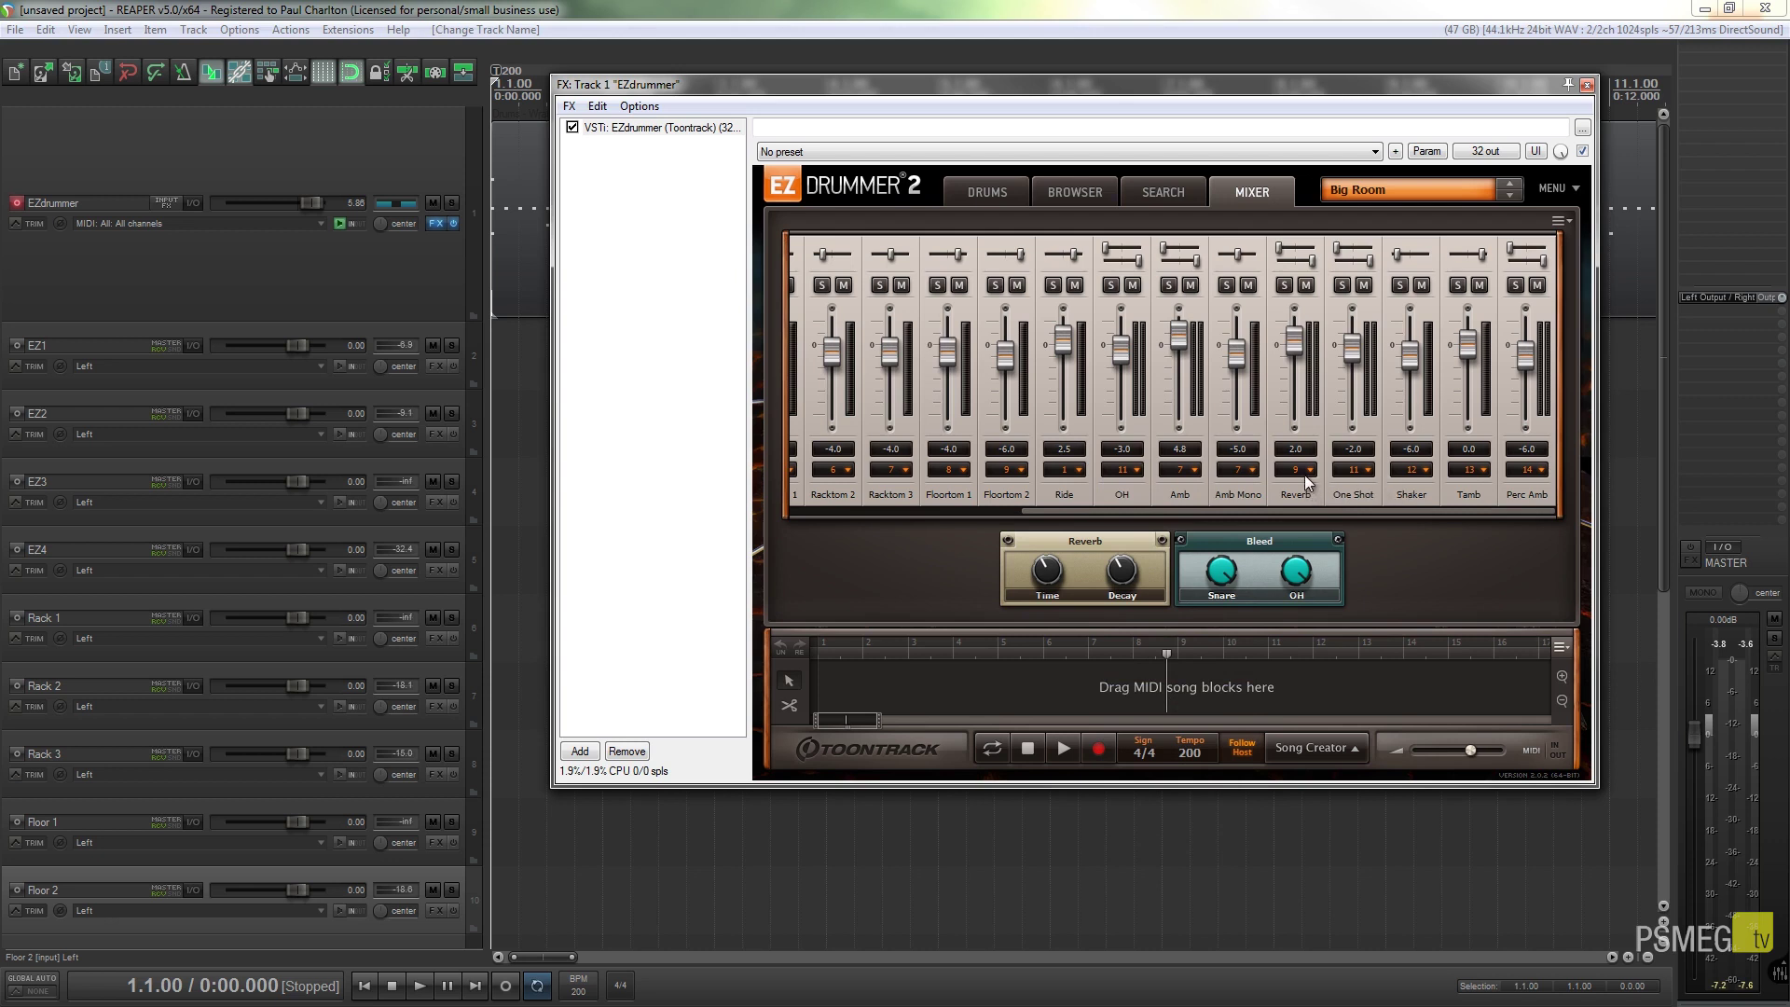
left_click(1192, 473)
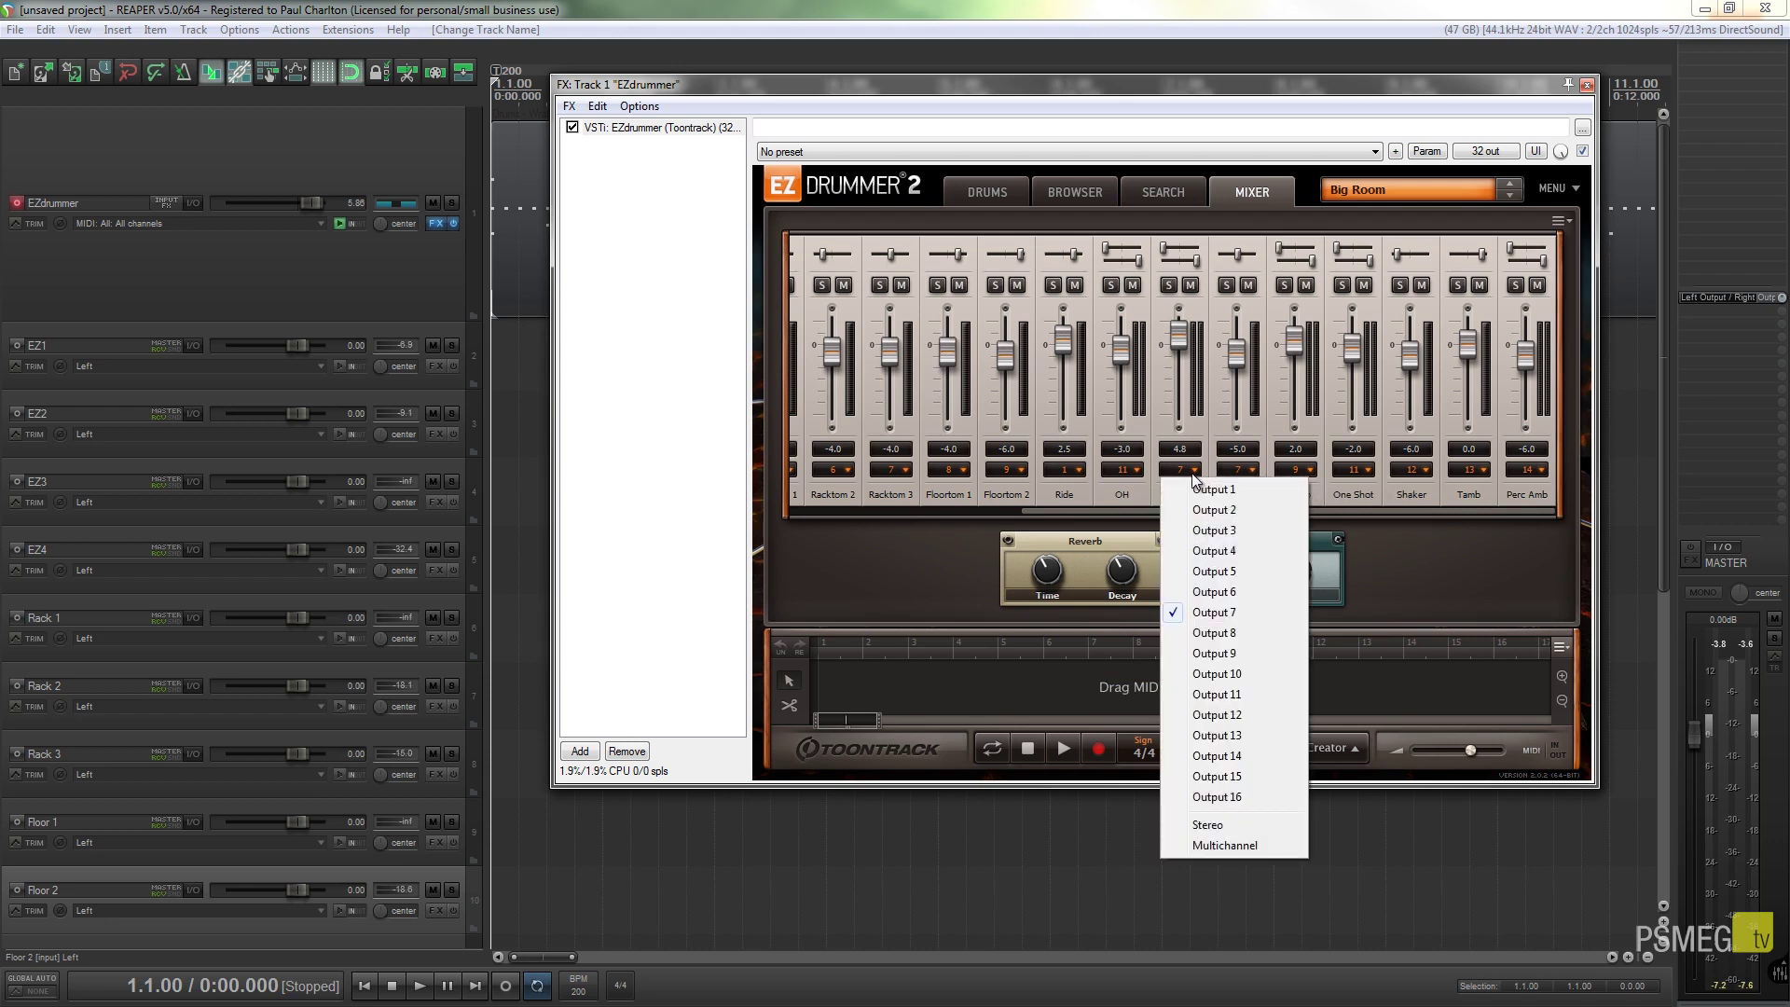
left_click(1222, 673)
left_click(1255, 474)
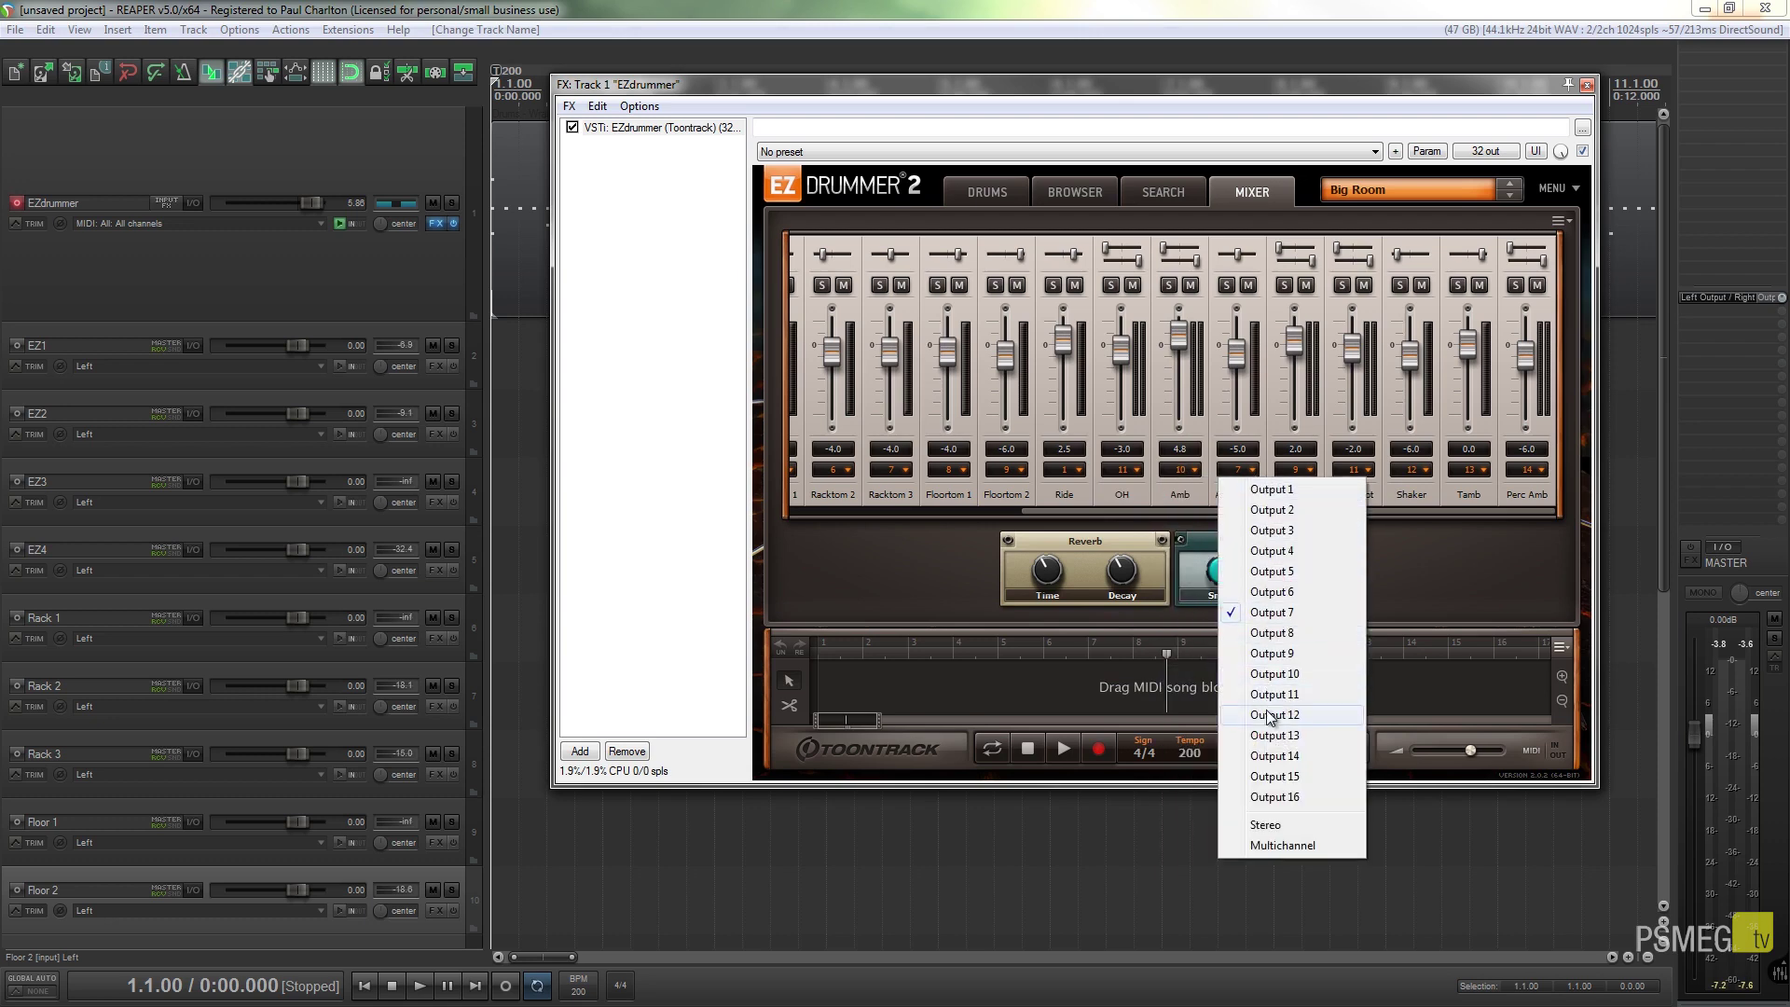
left_click(1270, 715)
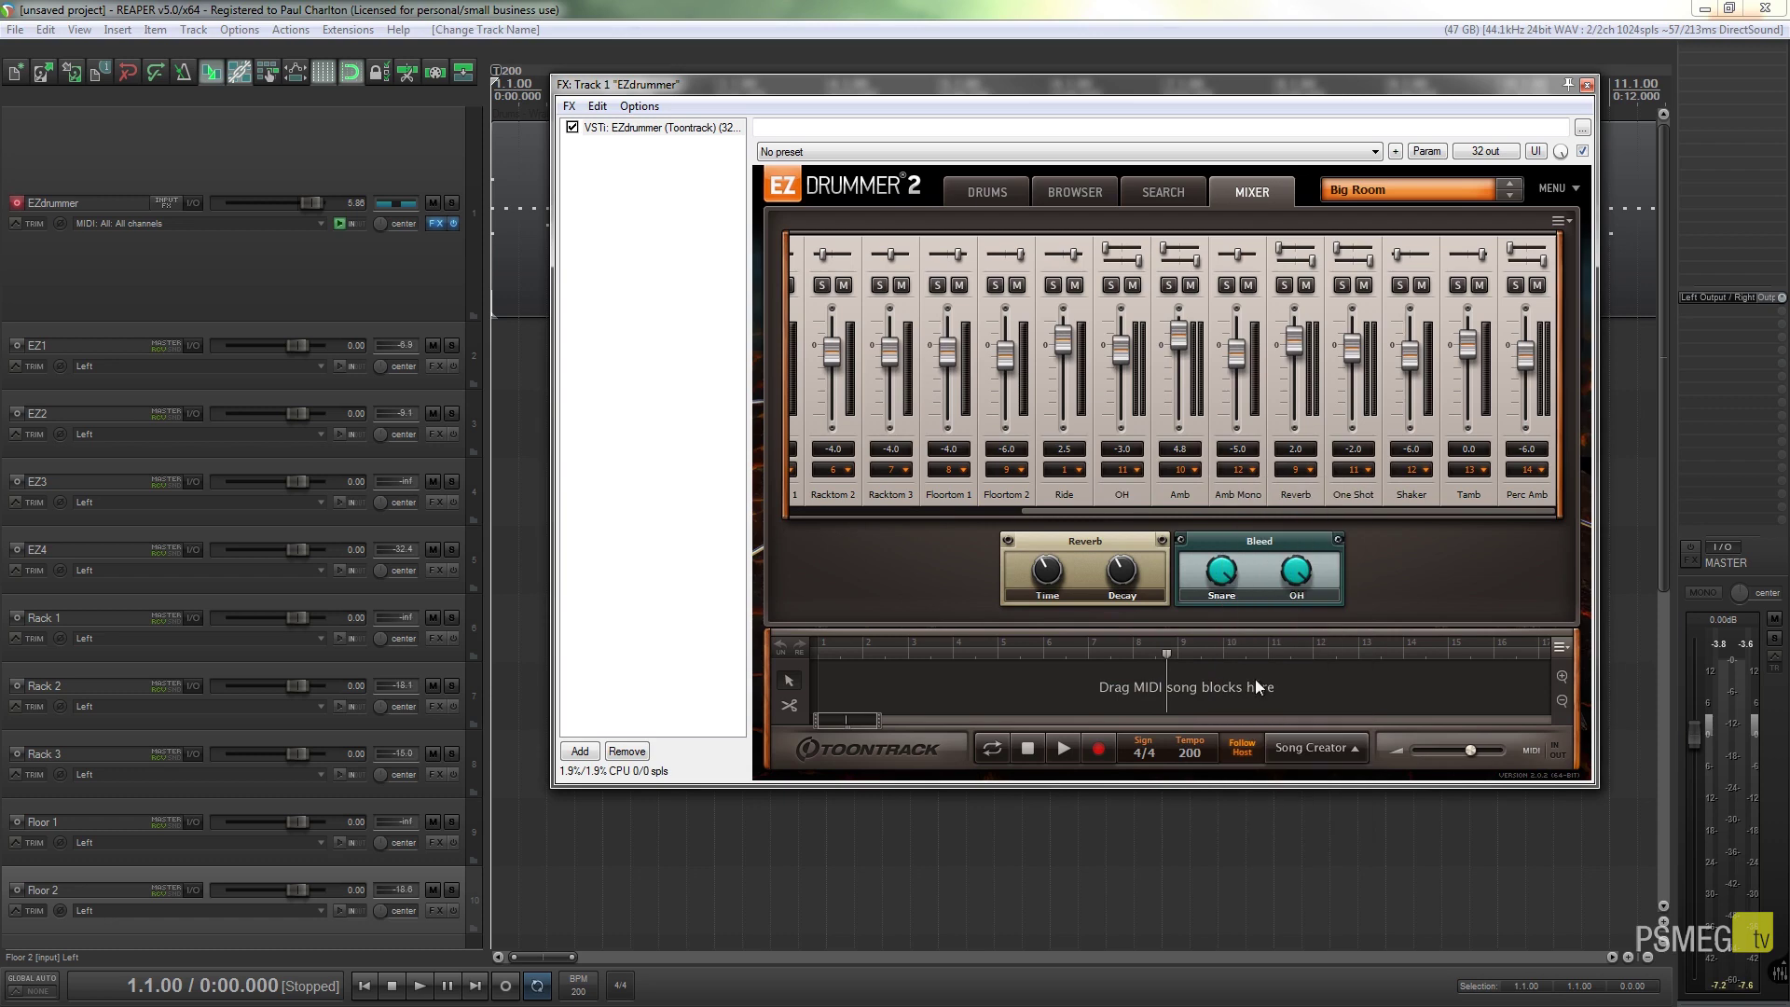
left_click(1423, 468)
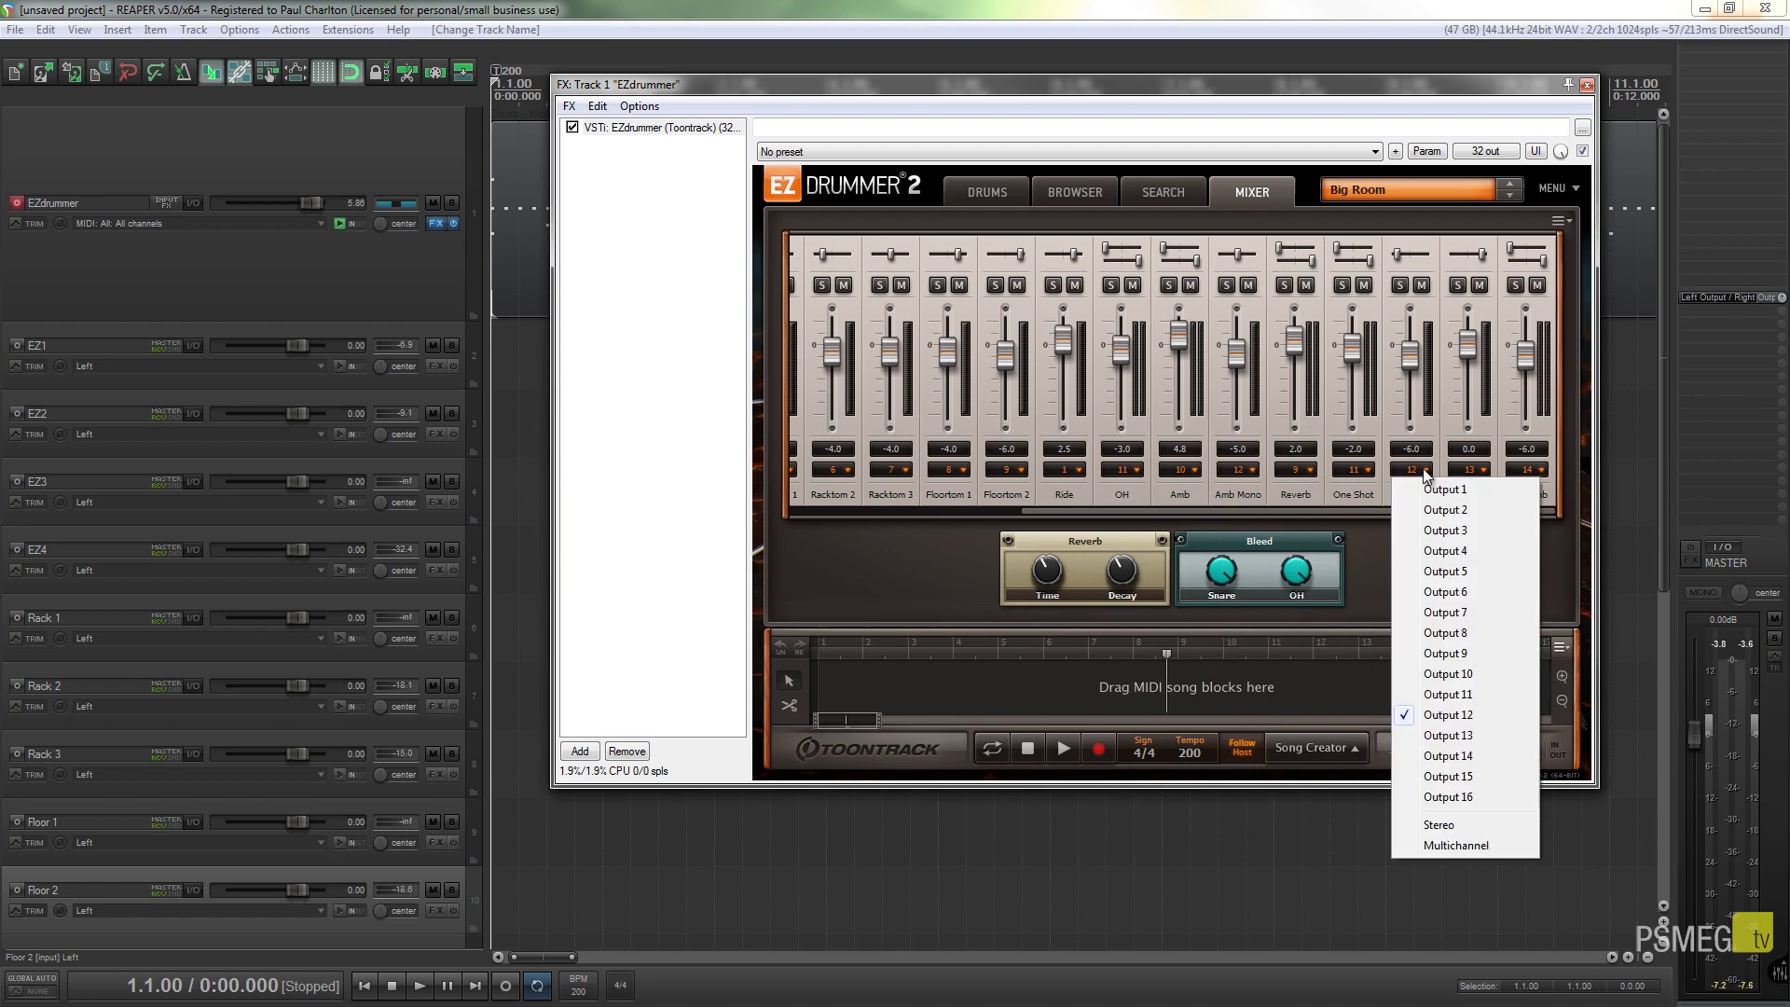
left_click(1328, 494)
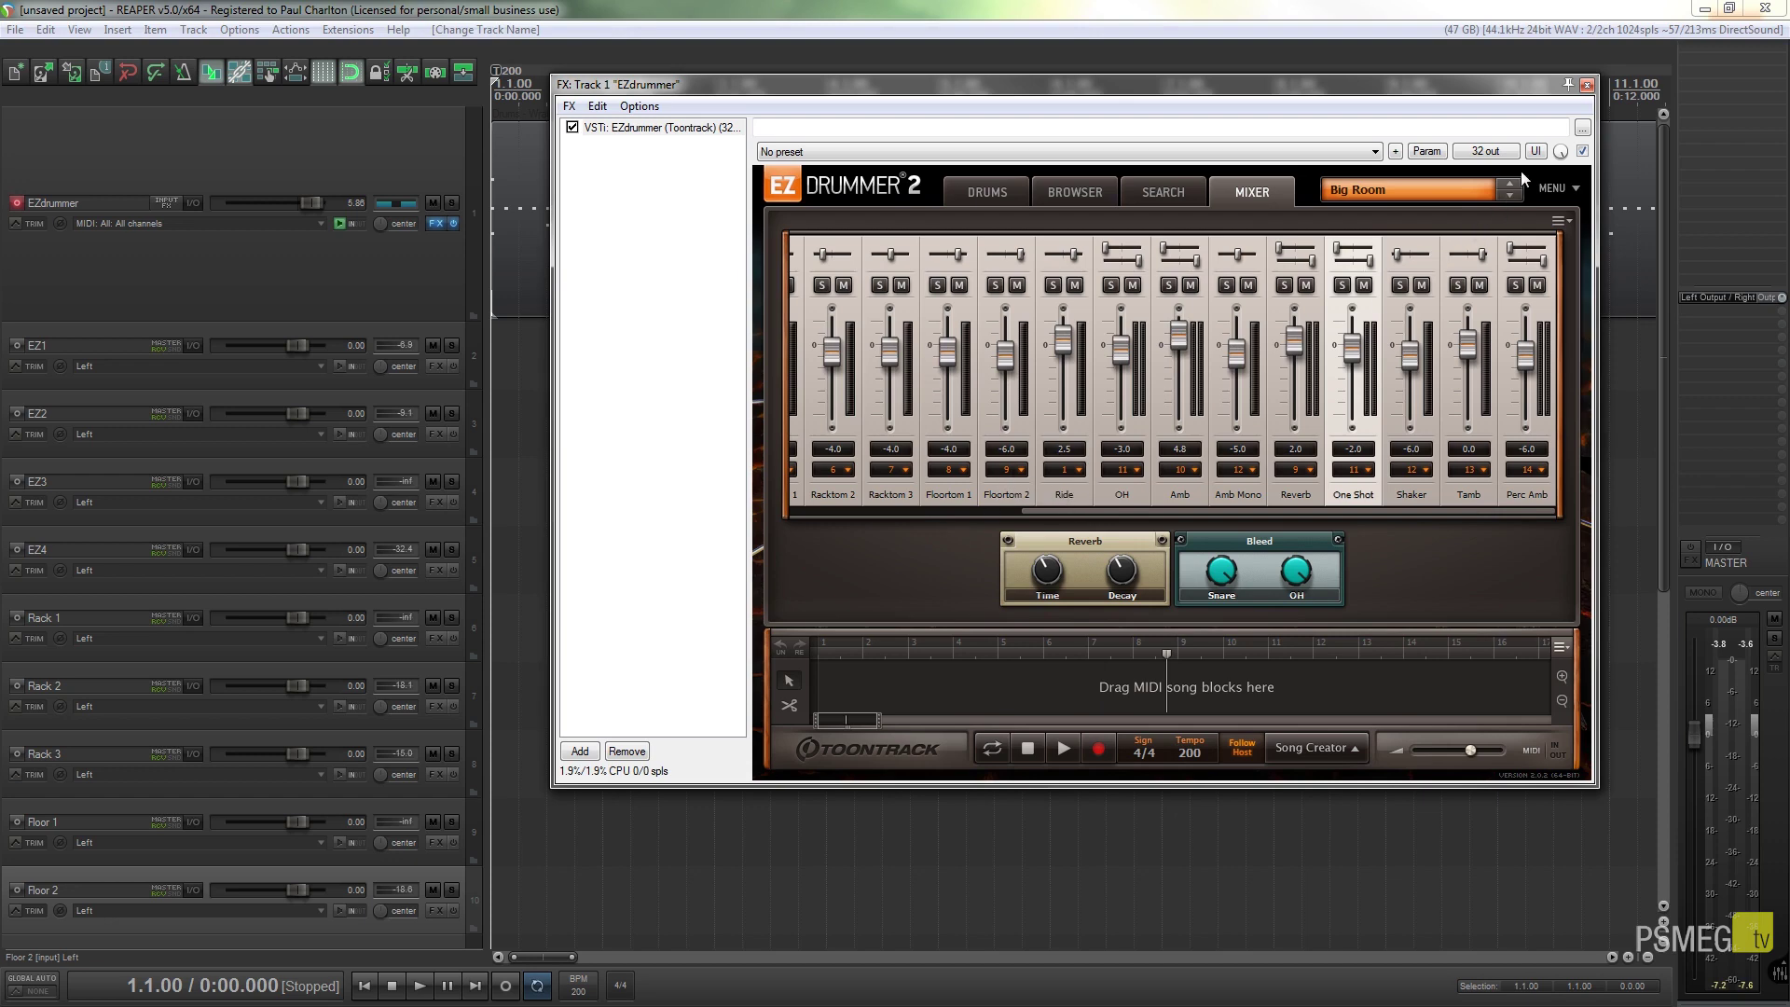
Close the EZdrummer plugin window to return to the arrange view
left_click(1586, 87)
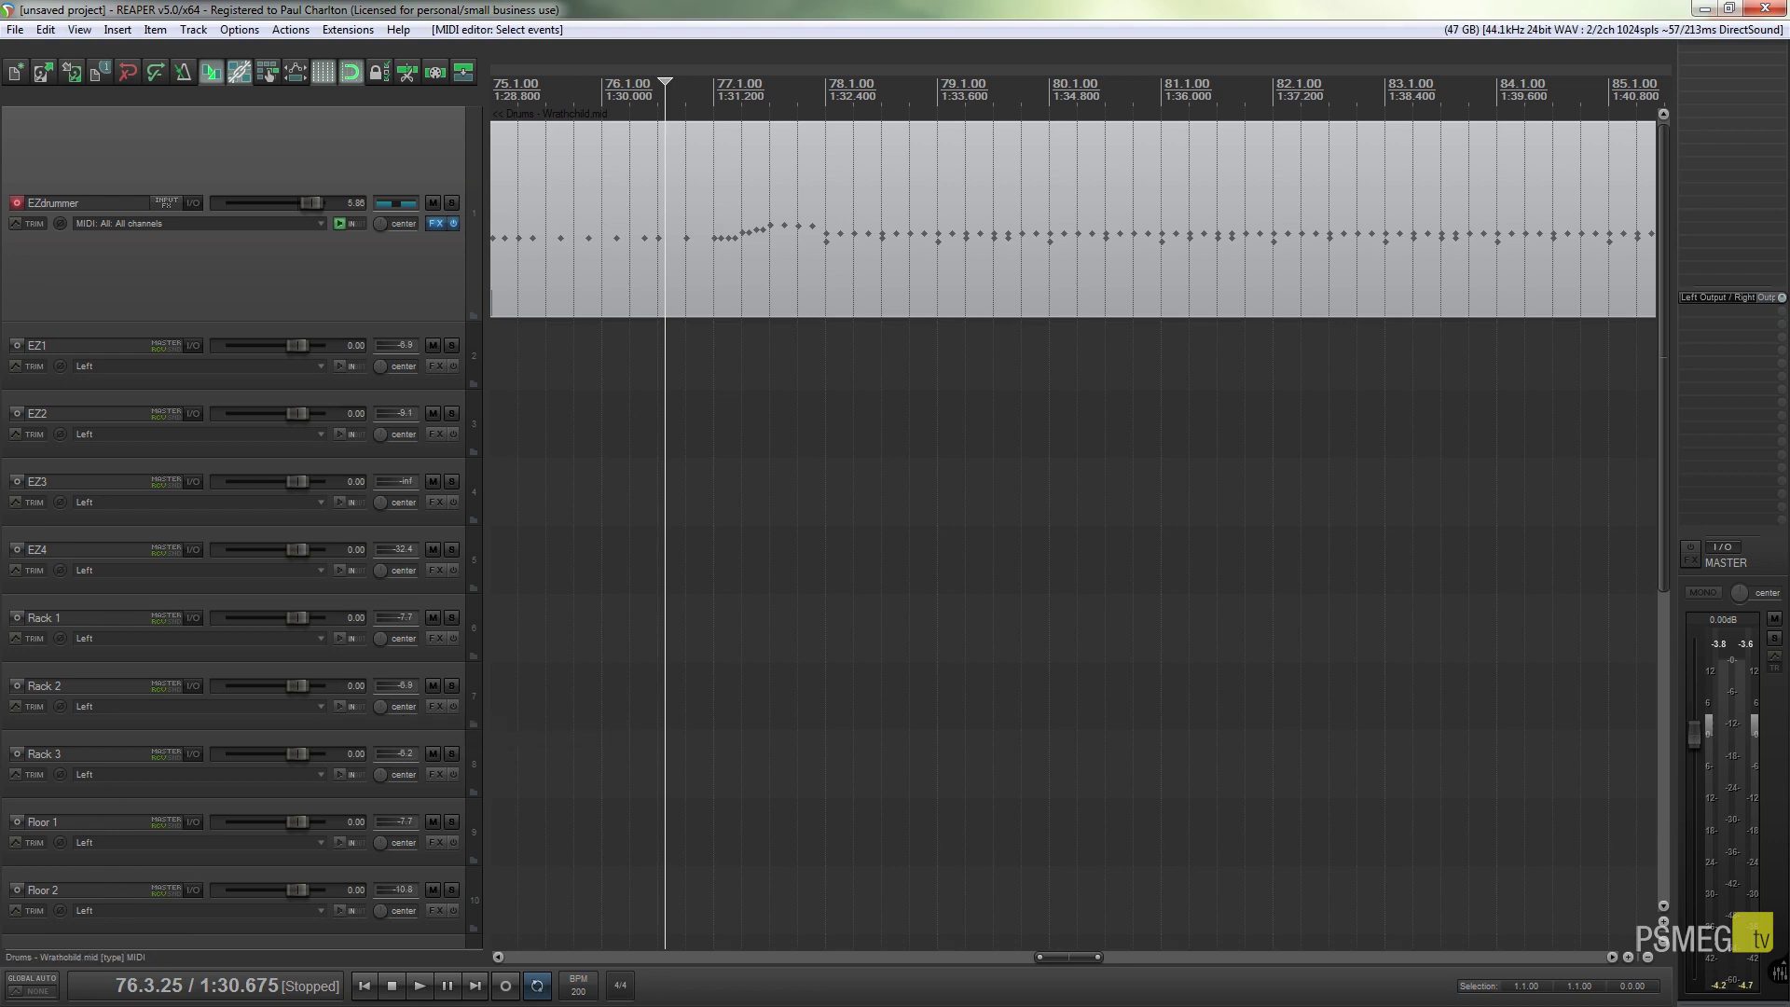
key("space")
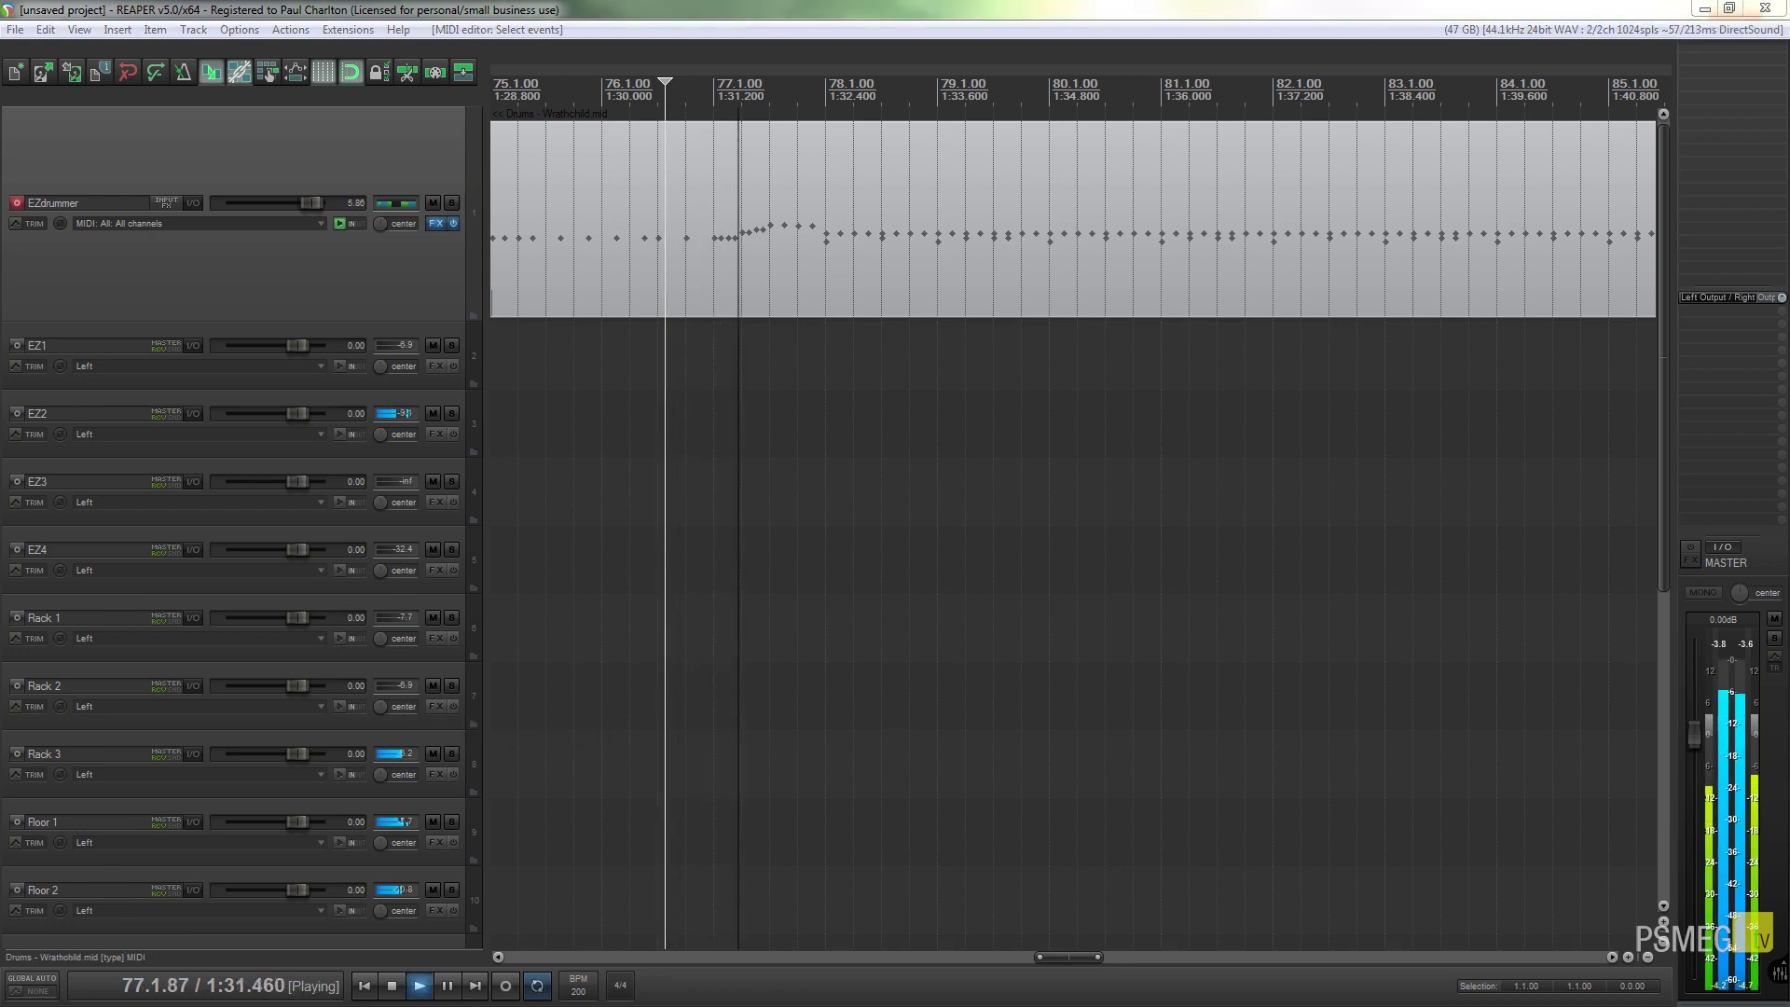
key("space")
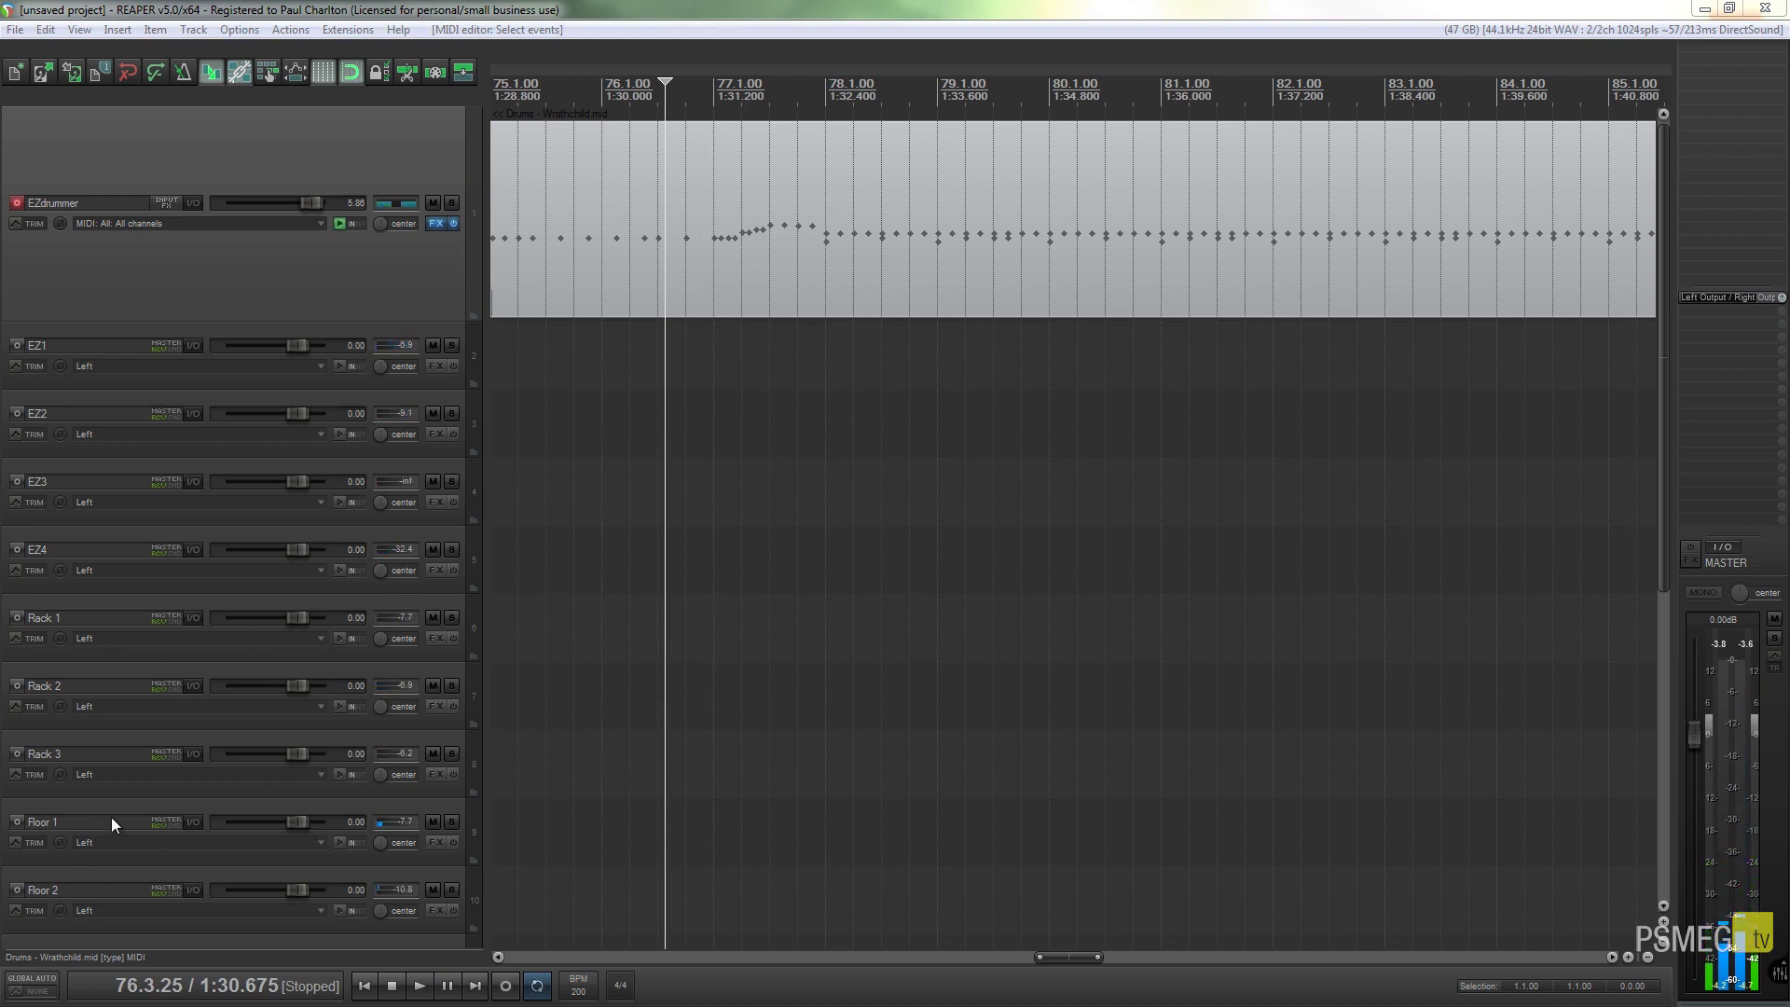
key("space")
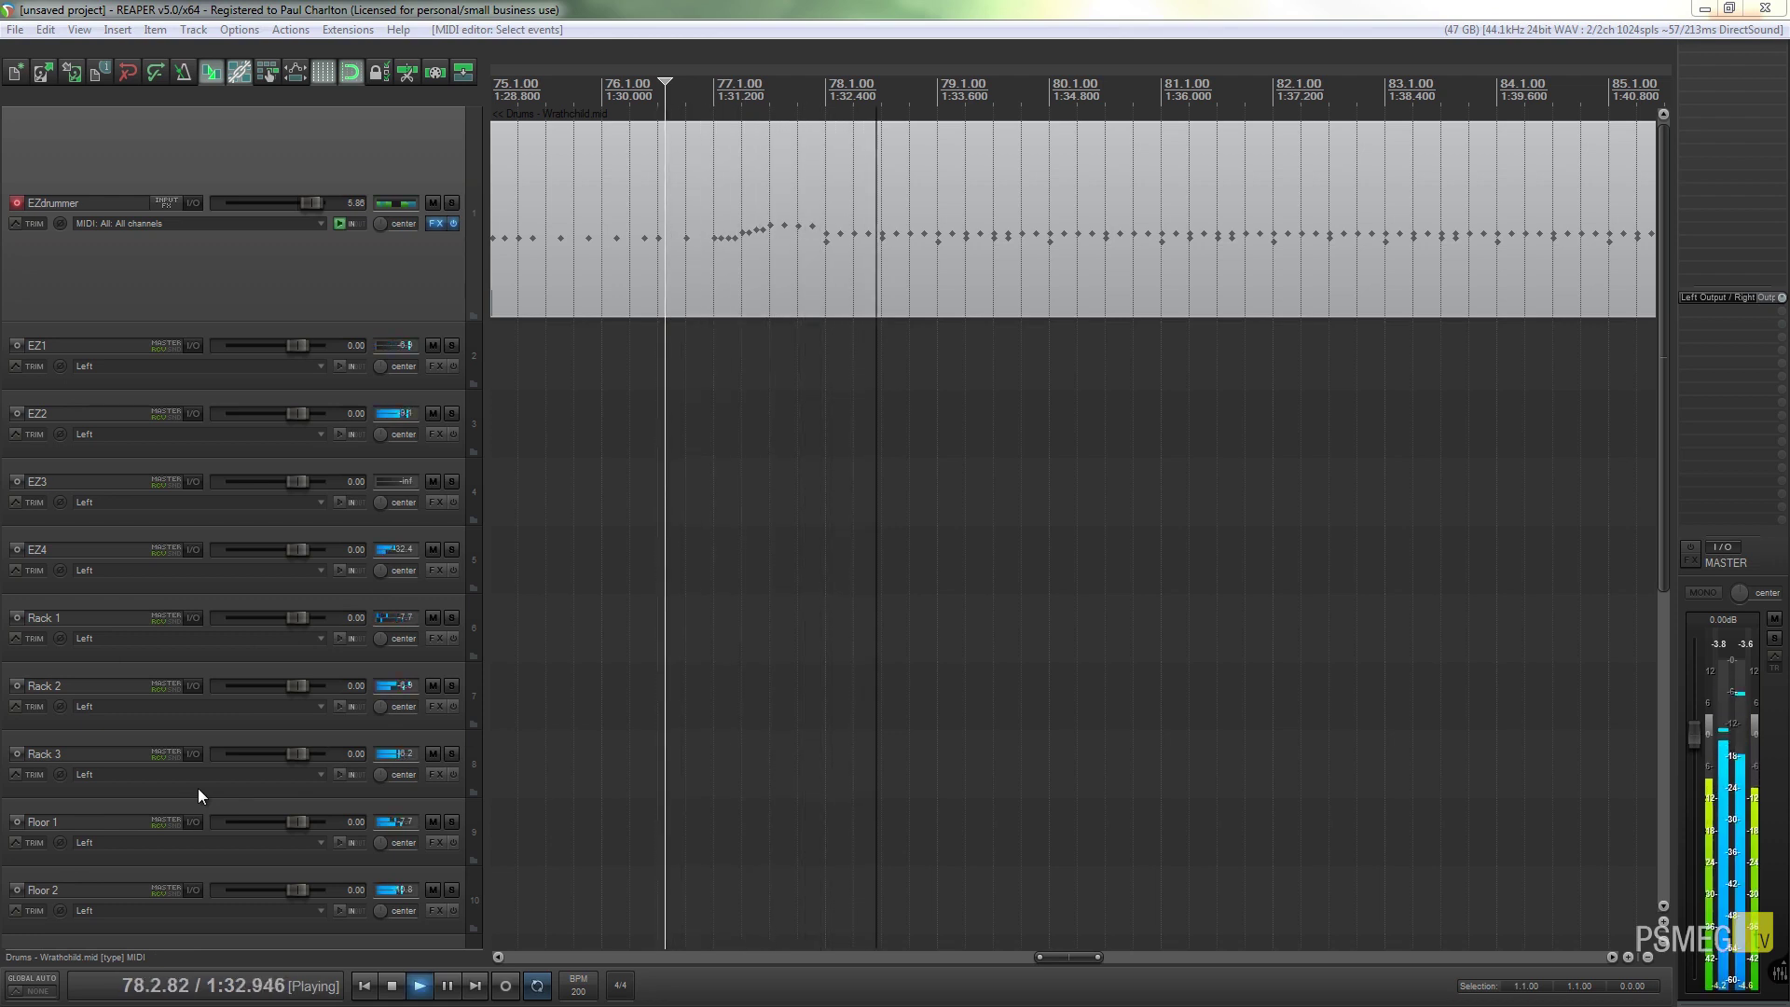
key("space")
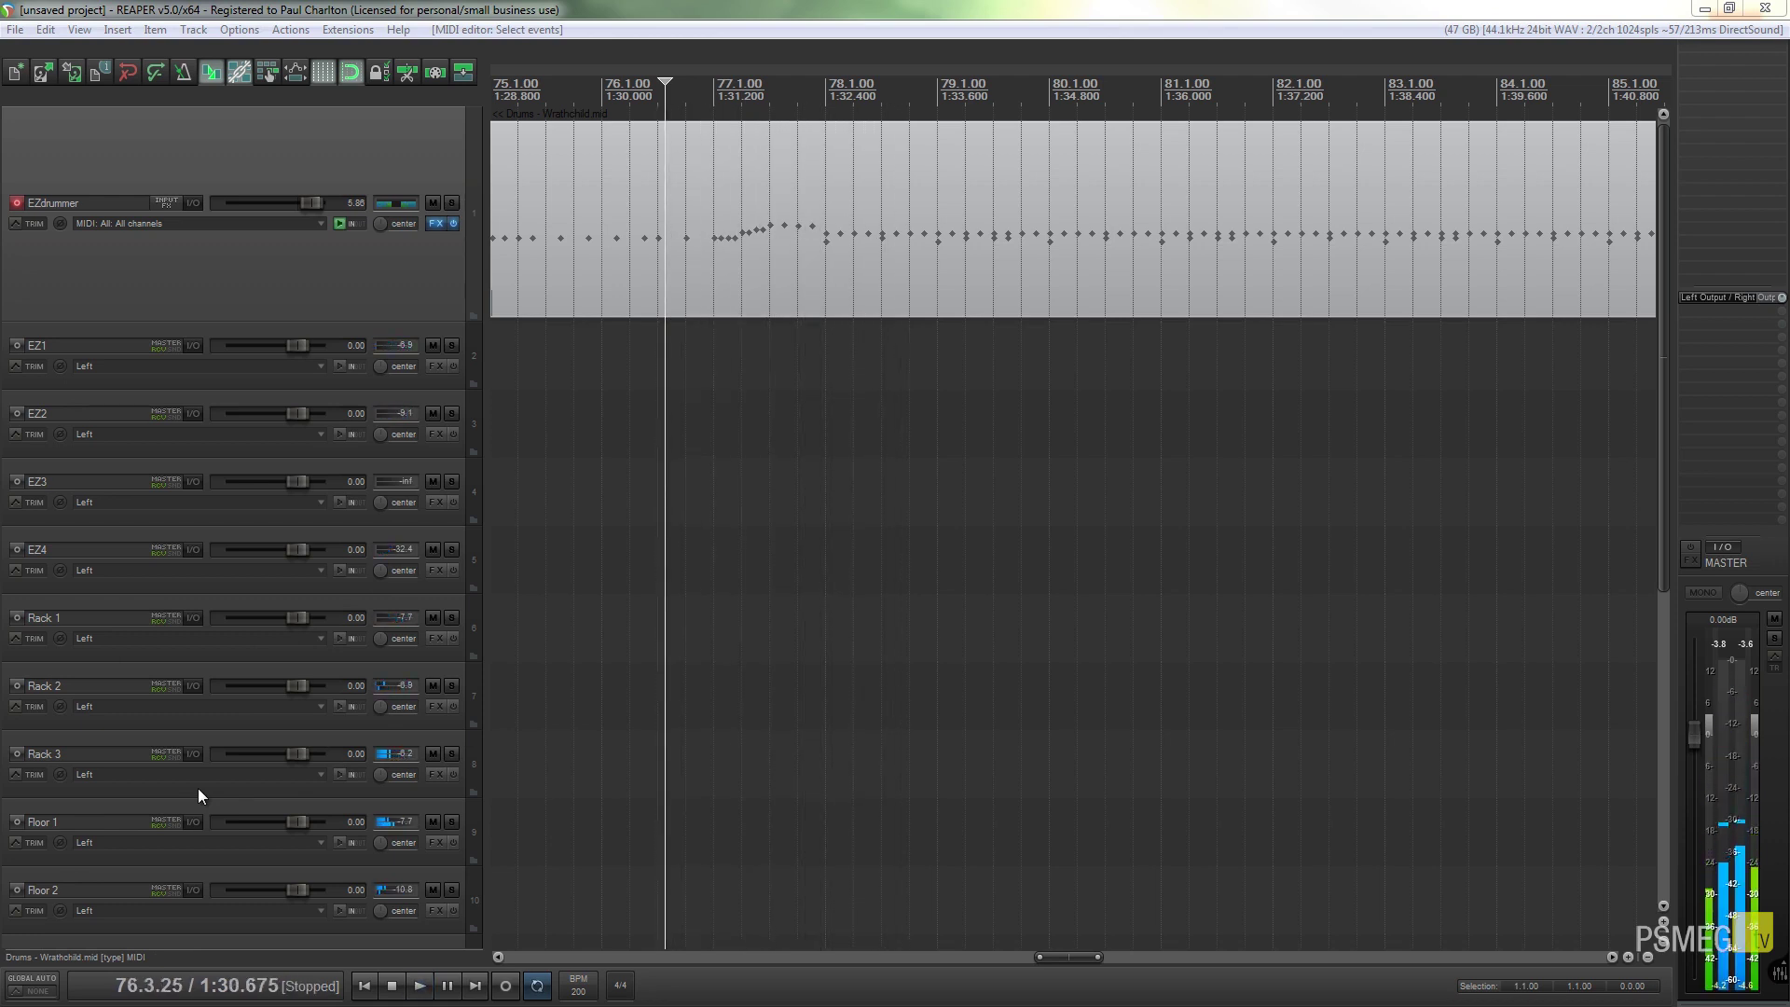